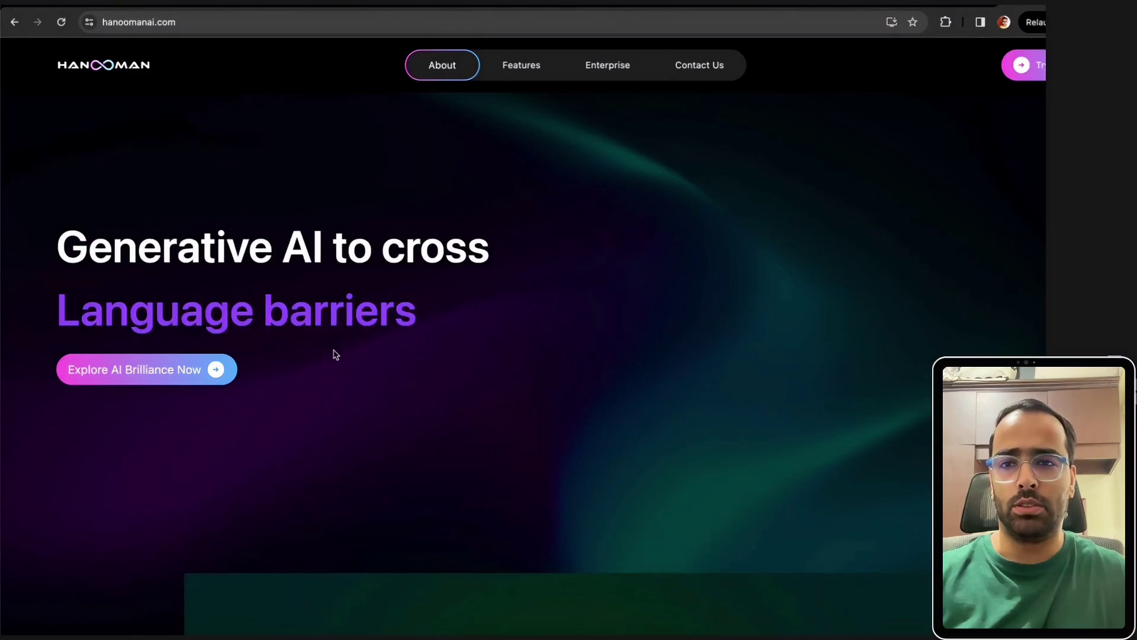
- Scroll through the hanoomanai.com homepage and jump to the Features section
scroll(335, 354, "down", 10)
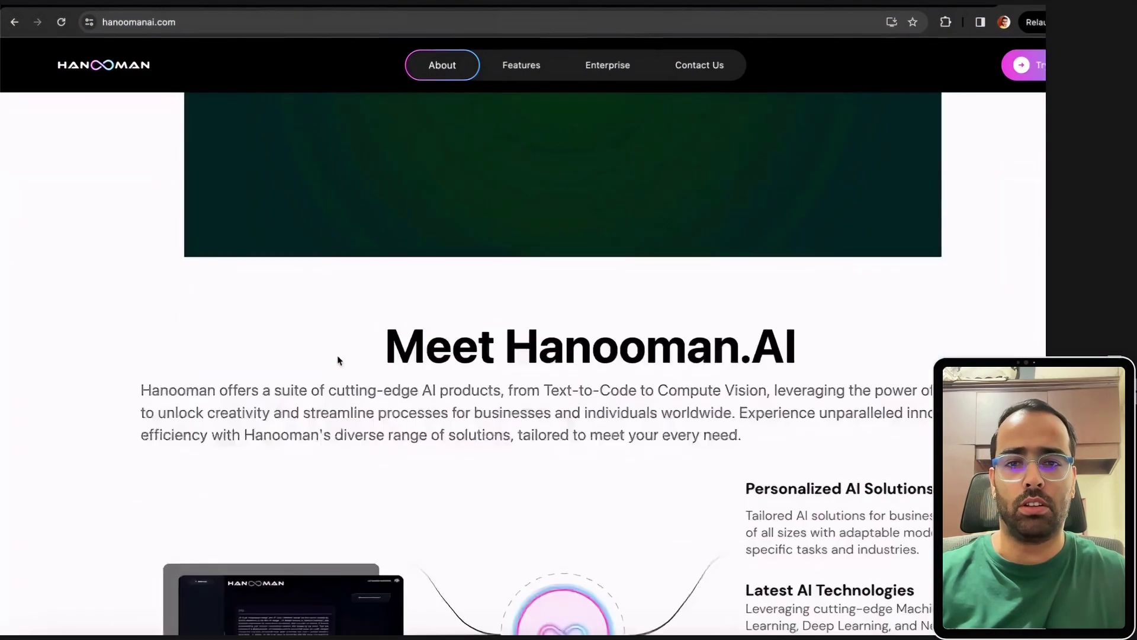
scroll(338, 361, "down", 4)
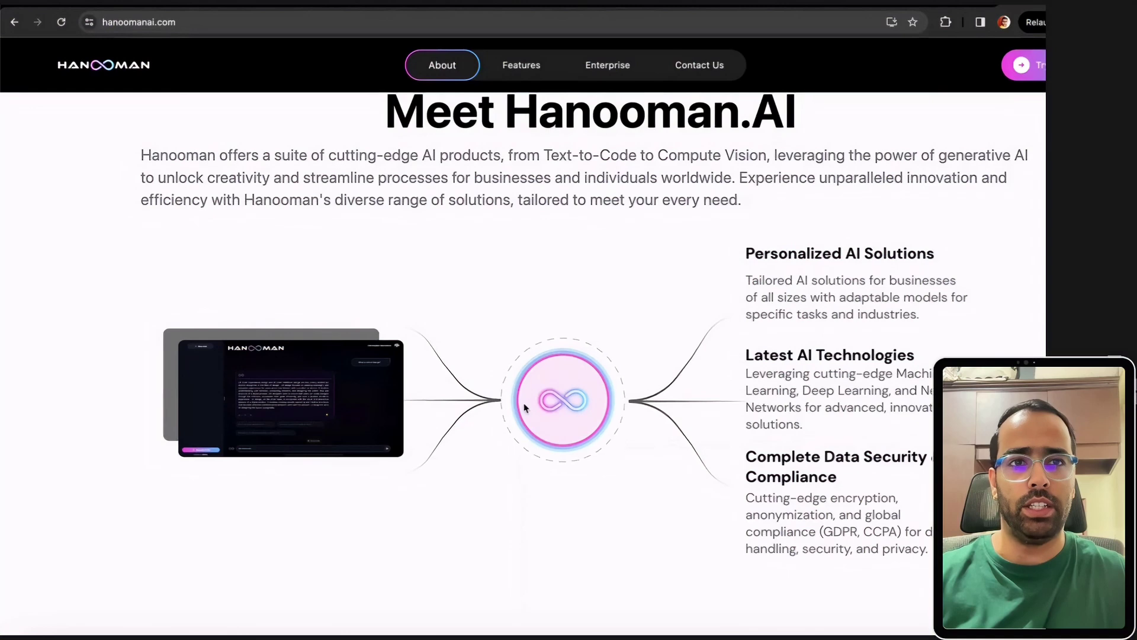
scroll(532, 64, "down", 1)
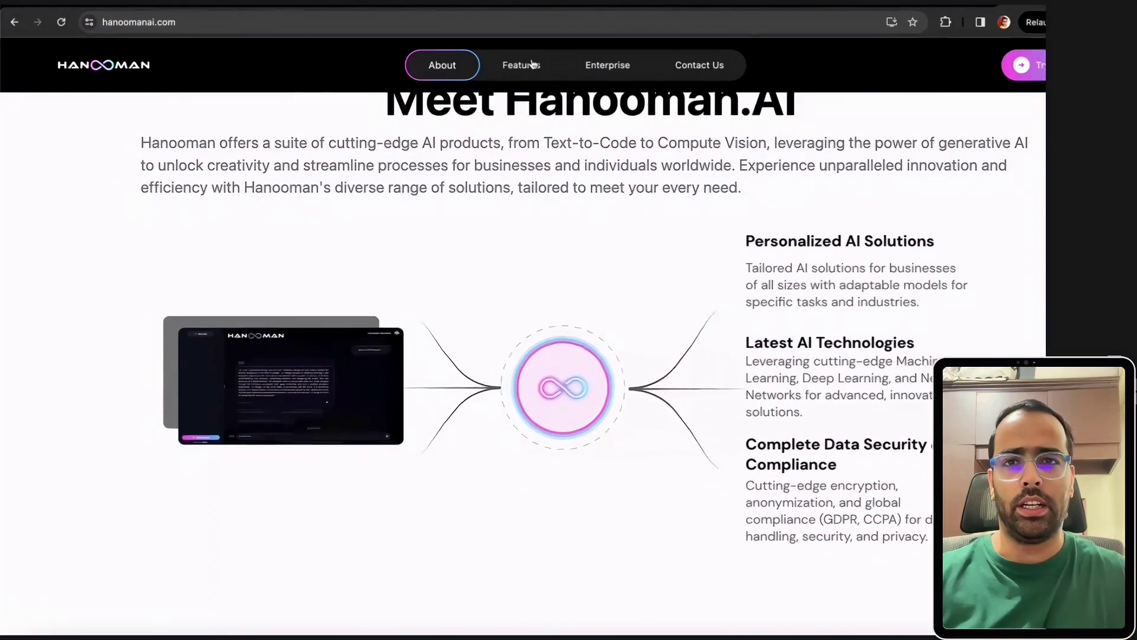
left_click(531, 64)
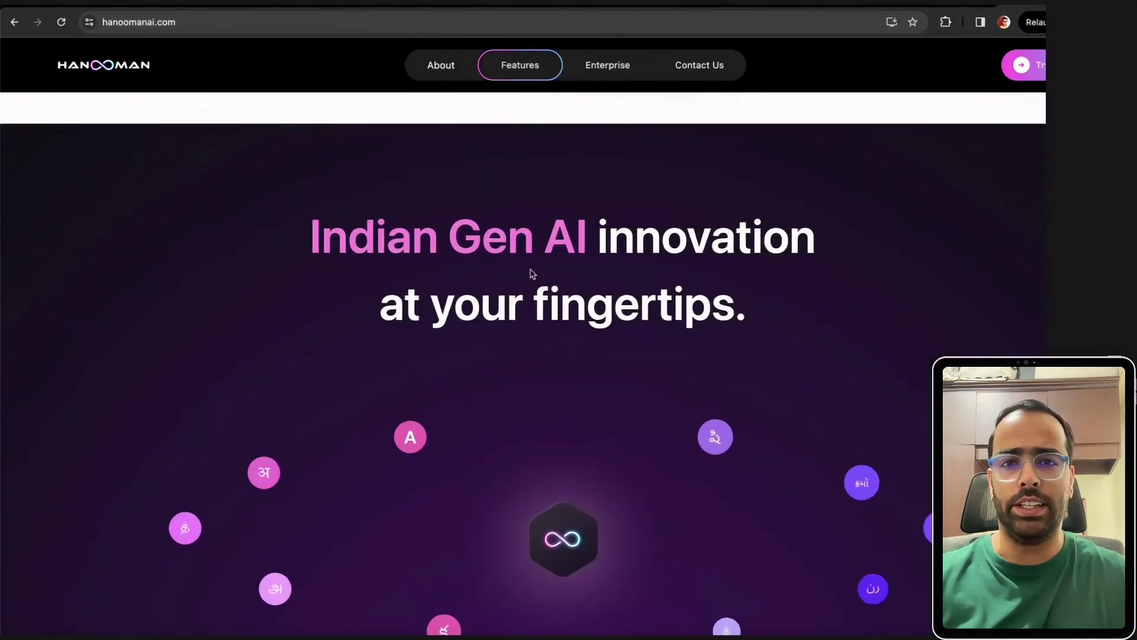
scroll(563, 368, "down", 10)
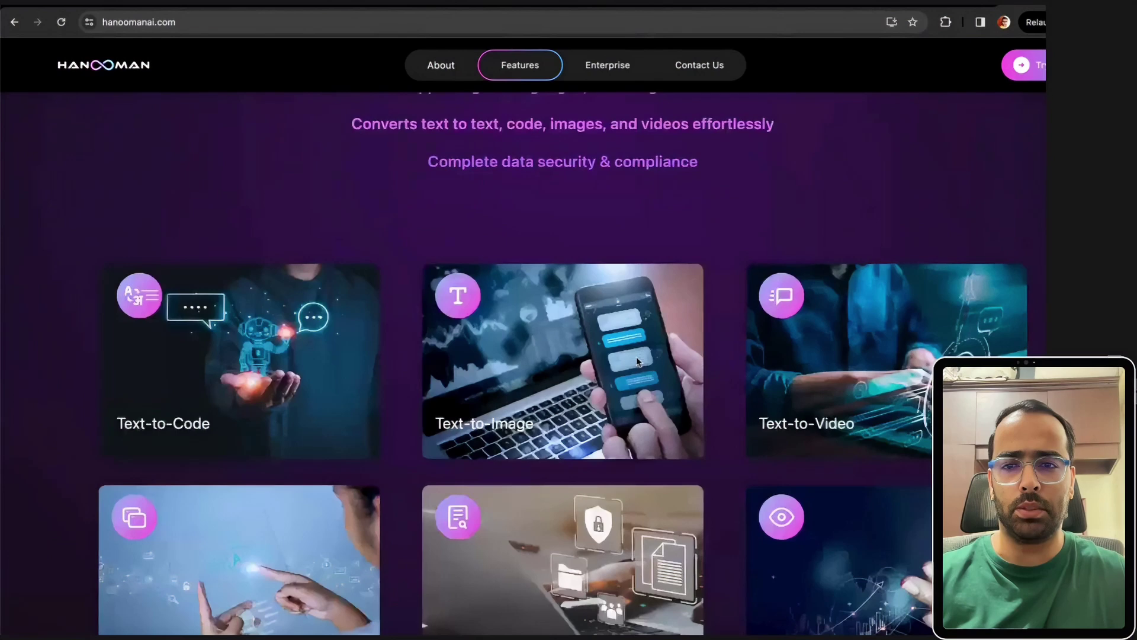
scroll(639, 362, "up", 2)
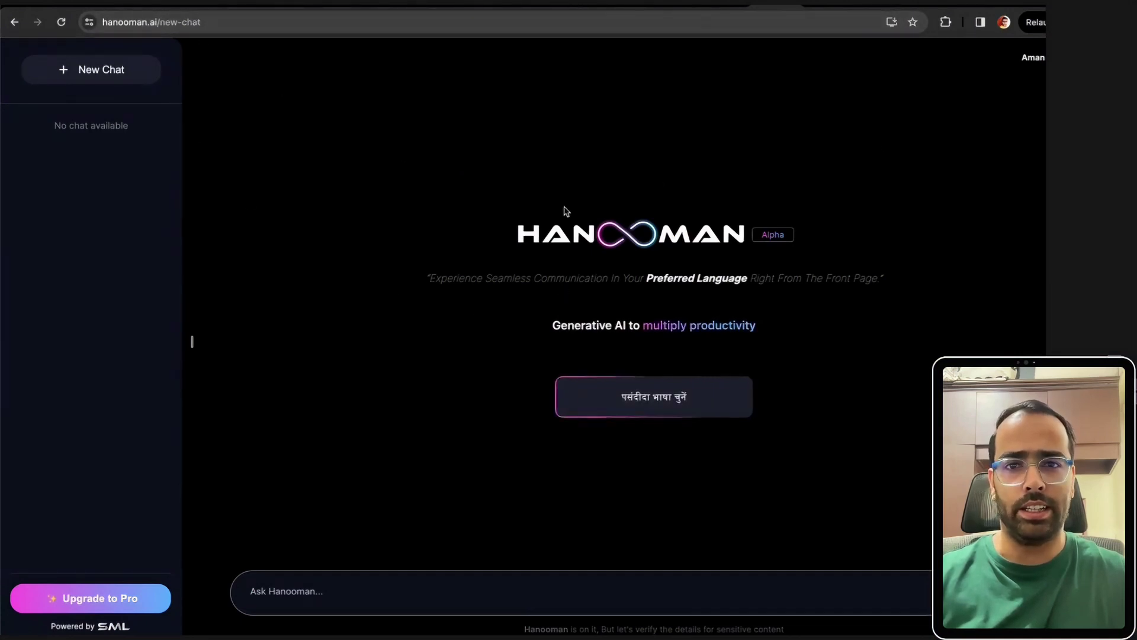
- Pick English from the preferred-language grid and put the cursor in the Ask Hanooman box
left_click(652, 407)
scroll(784, 500, "down", 1)
scroll(785, 499, "up", 1)
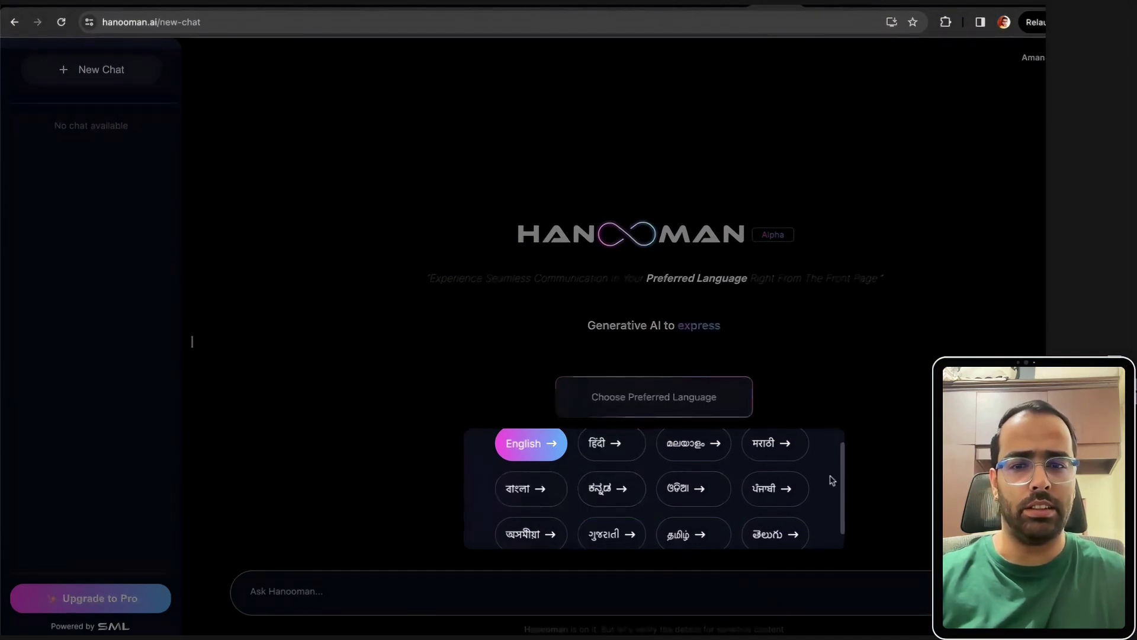
left_click(801, 382)
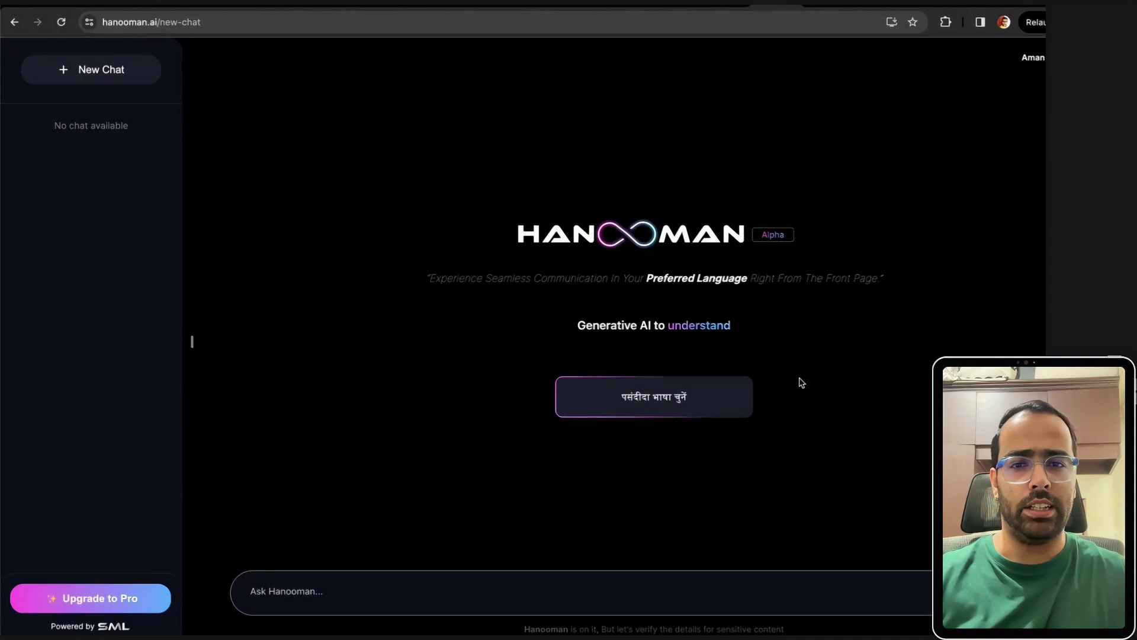
left_click(703, 382)
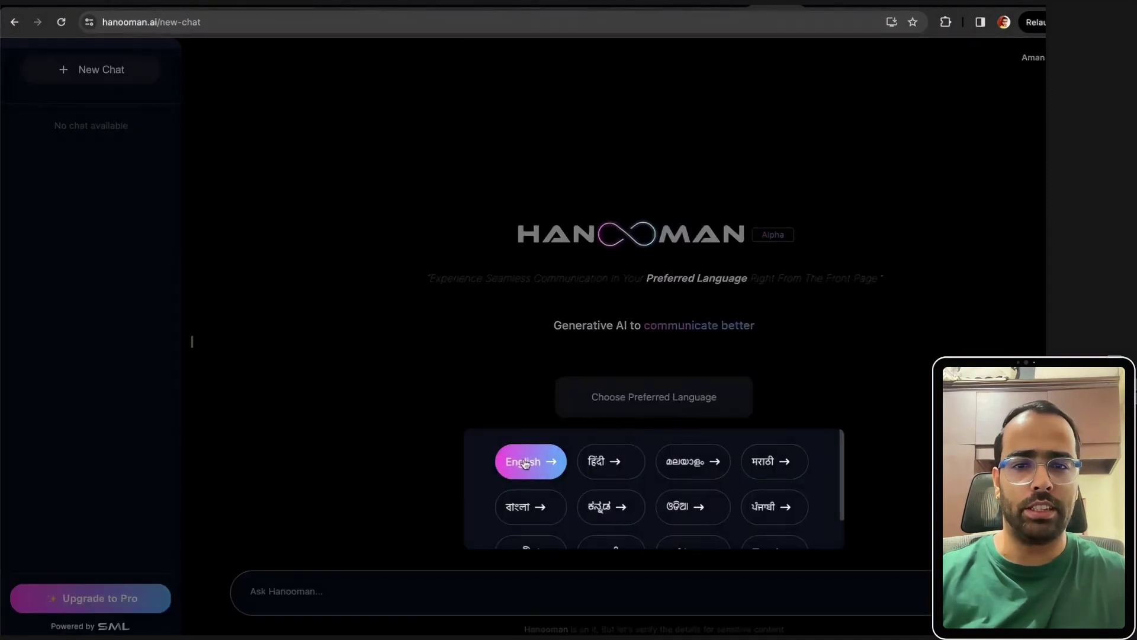
left_click(851, 376)
left_click(373, 578)
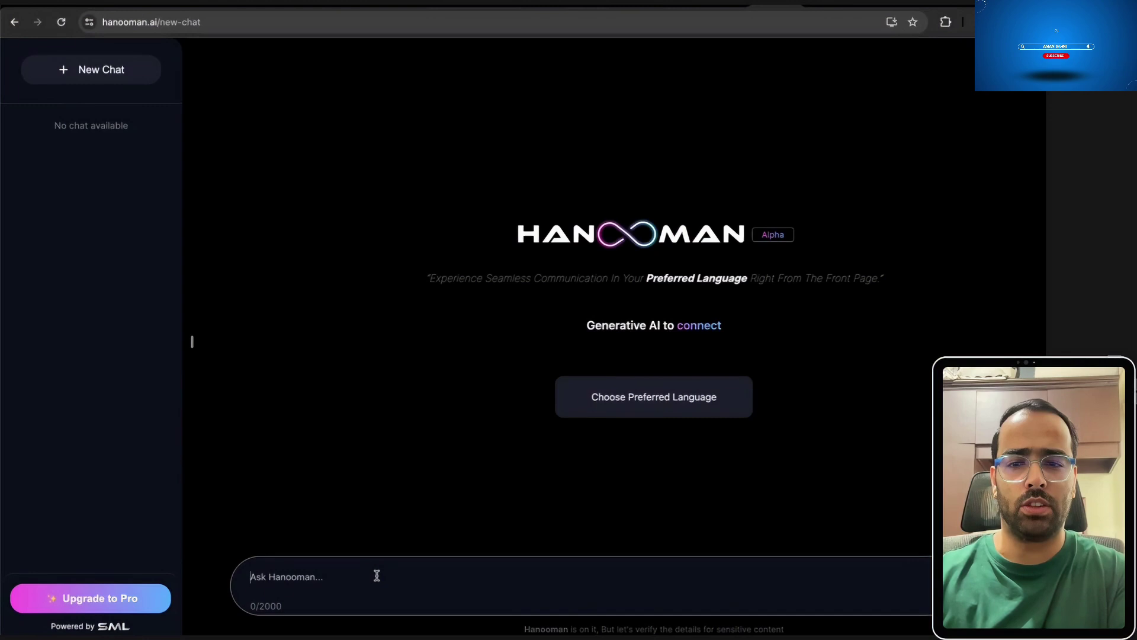
- Send 'Can you help me in creating microservice in Quarkus which will fetch data from MongoDB and will be deployed on AWS'
type("Can you help in")
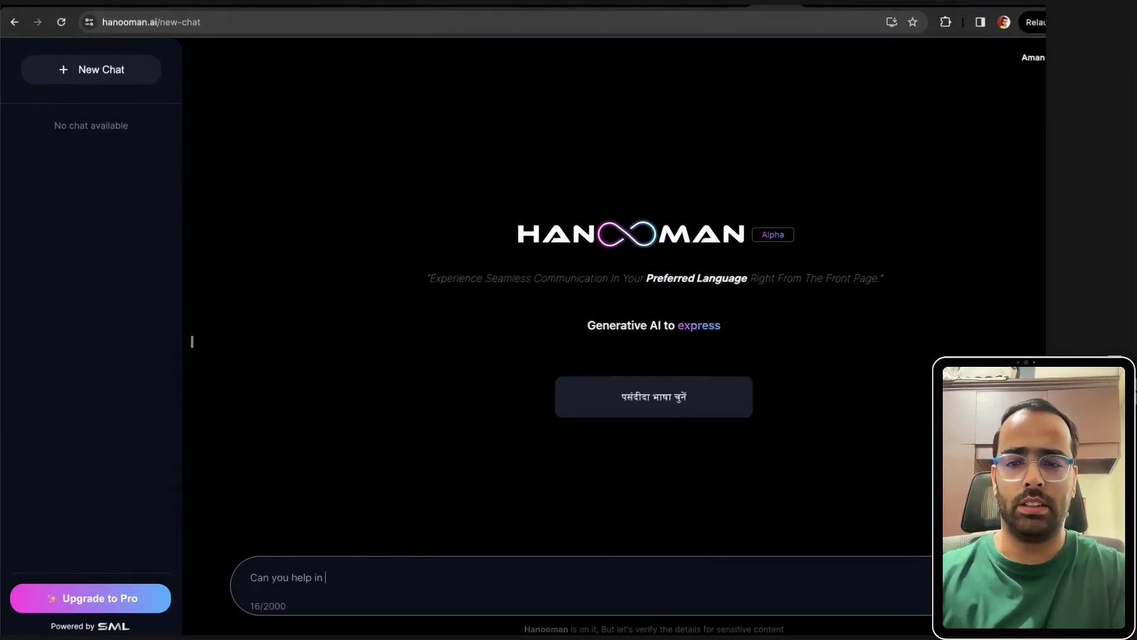
key("BackSpace")
key("BackSpace")
key("BackSpace")
type("me in cre")
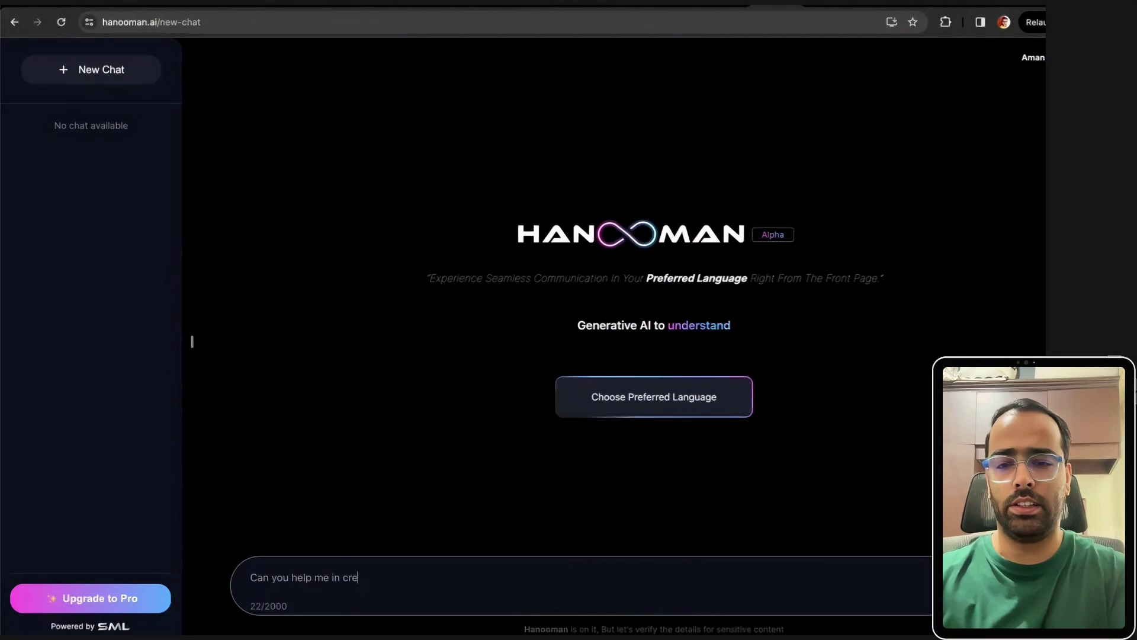
type("ating m")
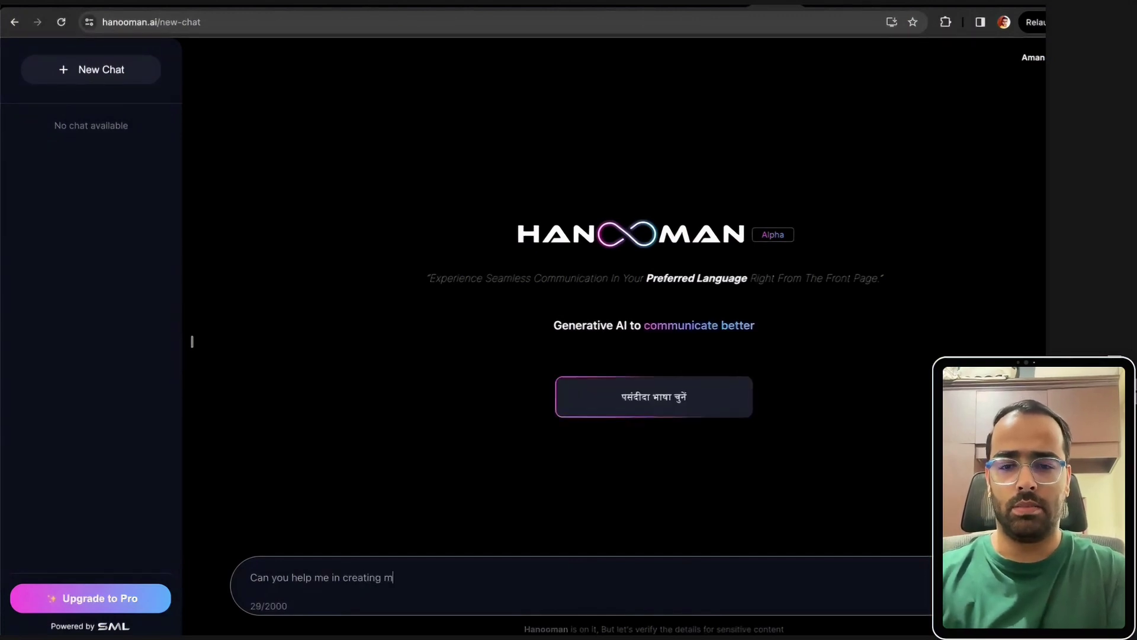
type("icroservice in Quarus which")
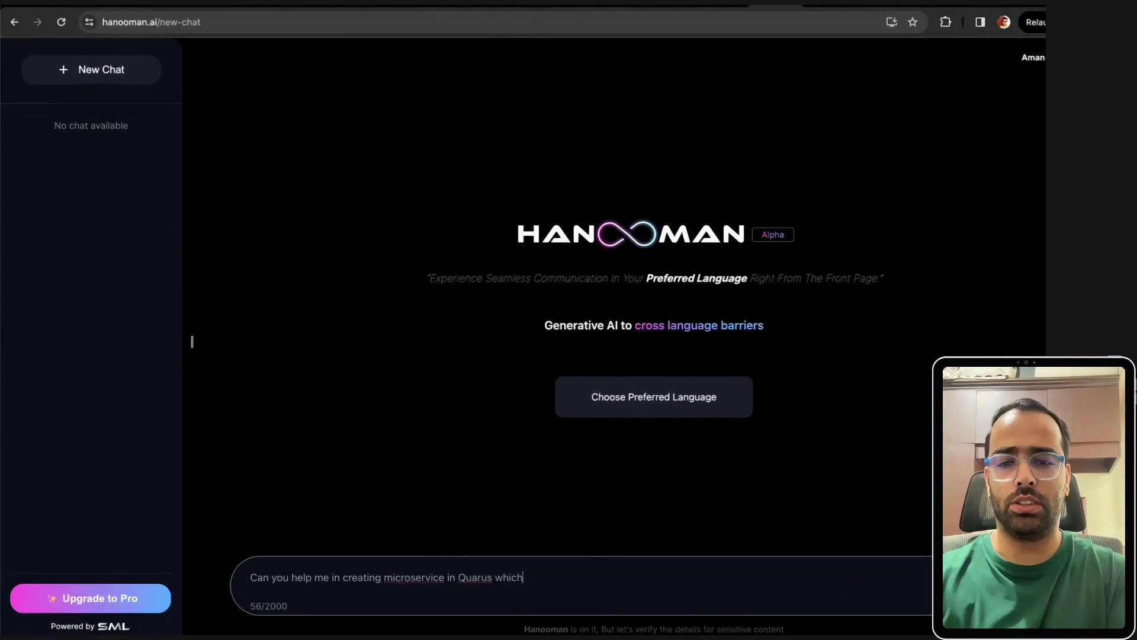
key("BackSpace")
key("BackSpace")
key("BackSpace")
key("BackSpace")
key("BackSpace")
key("BackSpace")
key("BackSpace")
key("BackSpace")
type("kus whic")
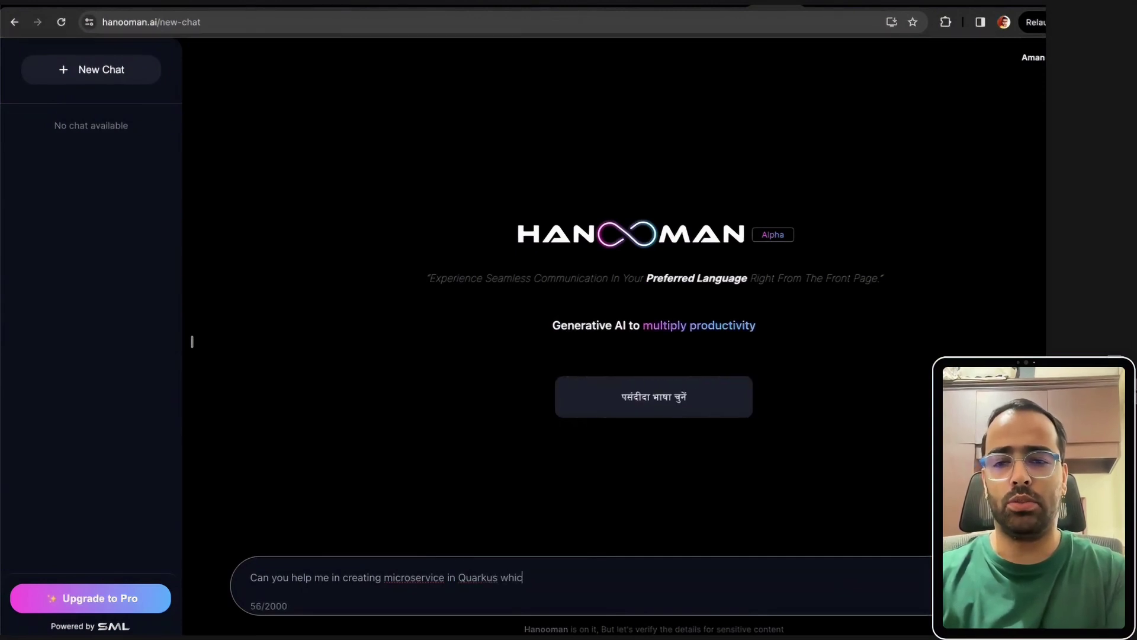
type("h will fetch data fro")
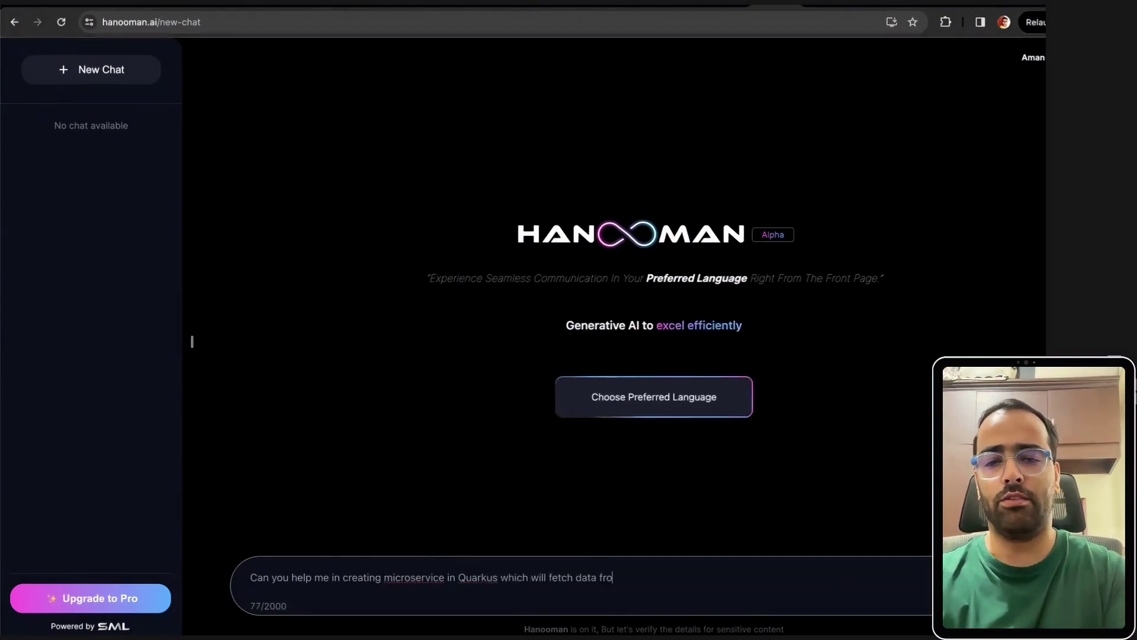
type("m MongoDB and ")
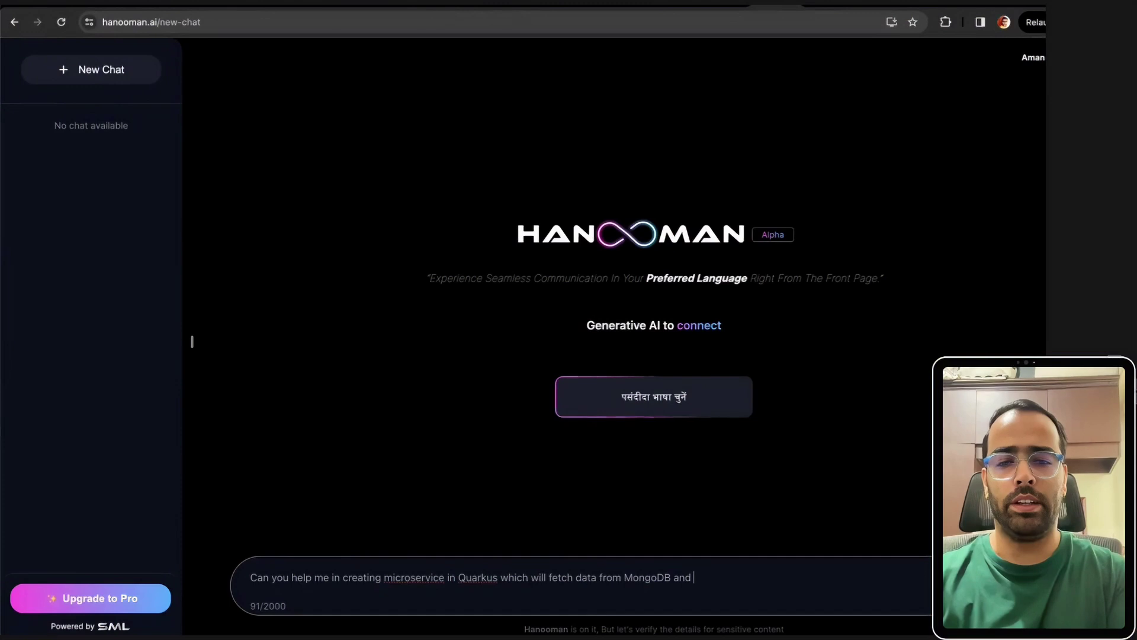
type("will be deployed on AWS")
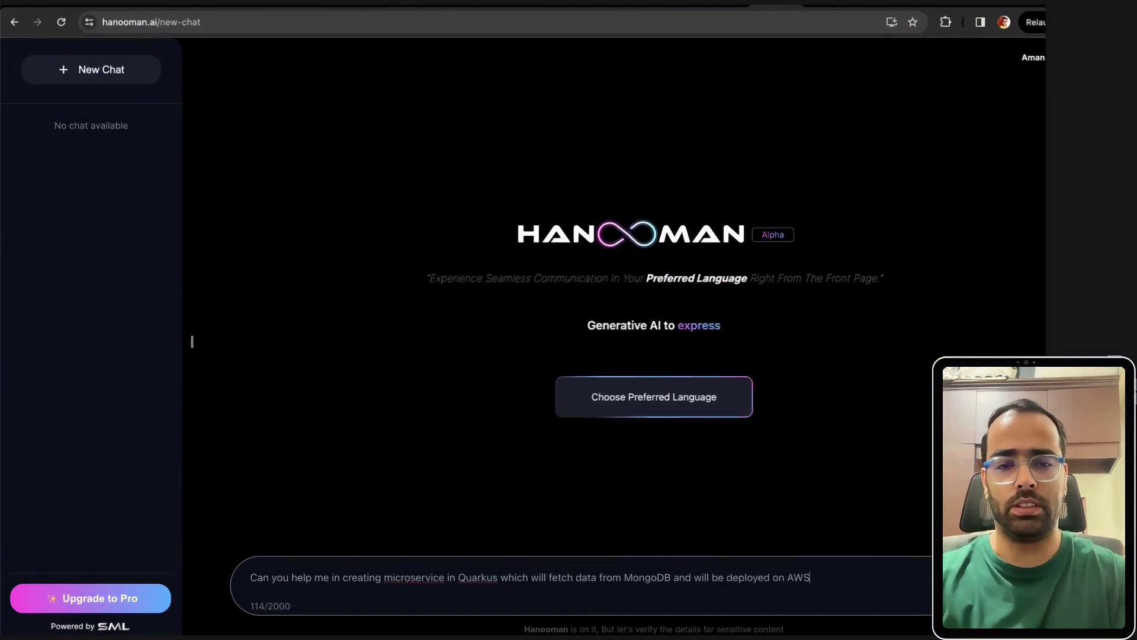
key("Return")
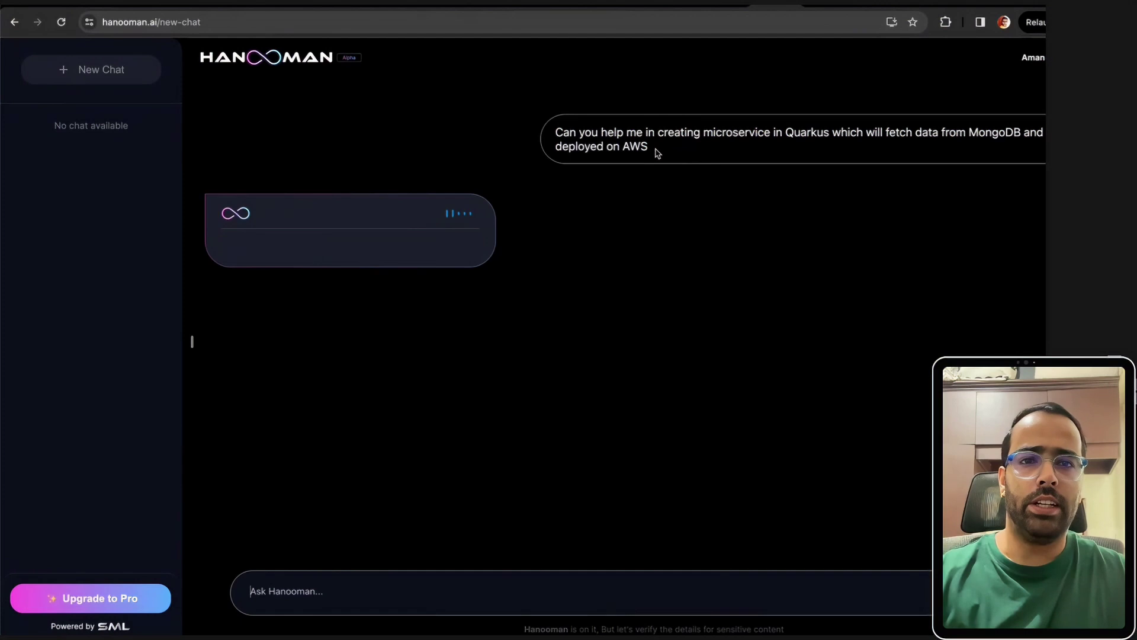
- Review Hanooman's Quarkus microservice answer and select the question text for copying
left_click_drag(654, 149, 558, 130)
key("super+c")
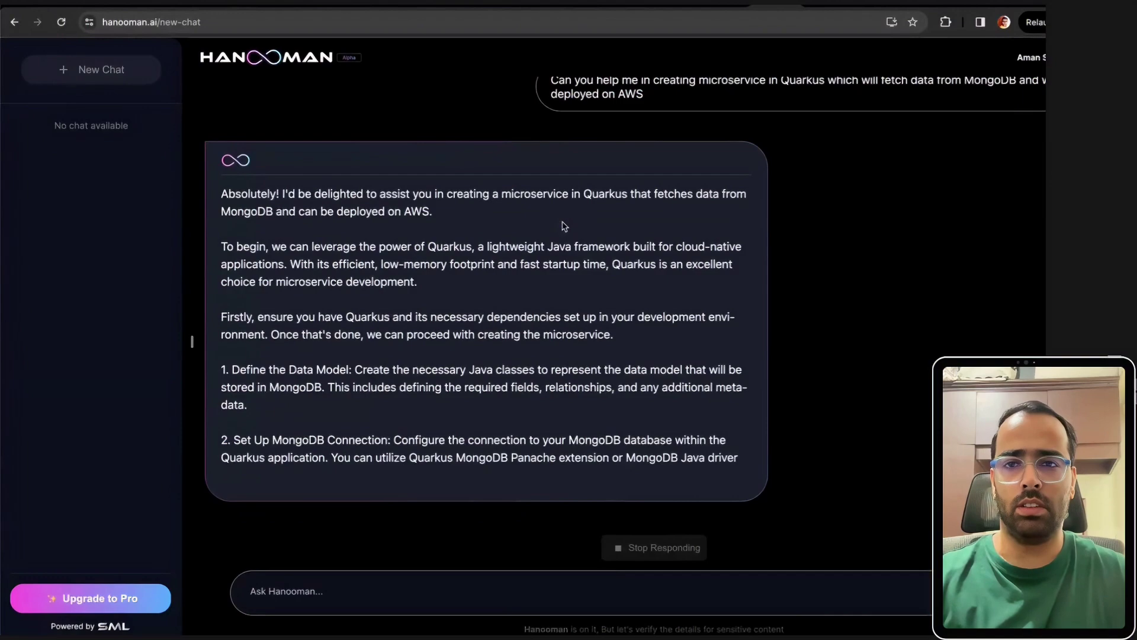
left_click_drag(276, 172, 516, 441)
scroll(510, 334, "up", 3)
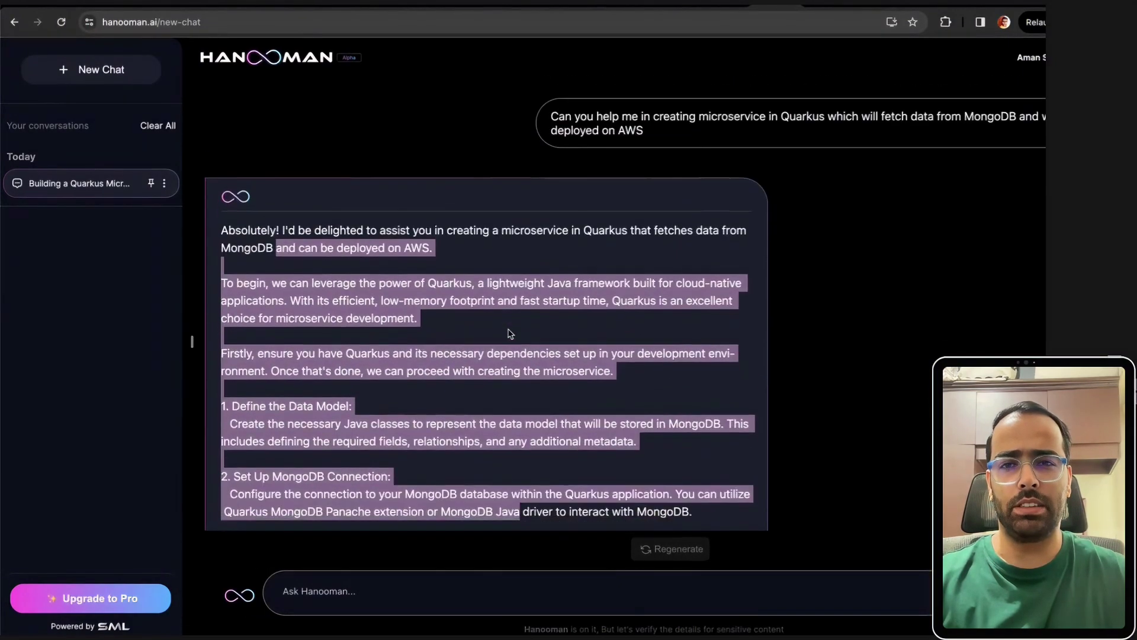
scroll(509, 333, "down", 6)
scroll(509, 334, "up", 6)
left_click(638, 147)
left_click_drag(638, 146, 551, 132)
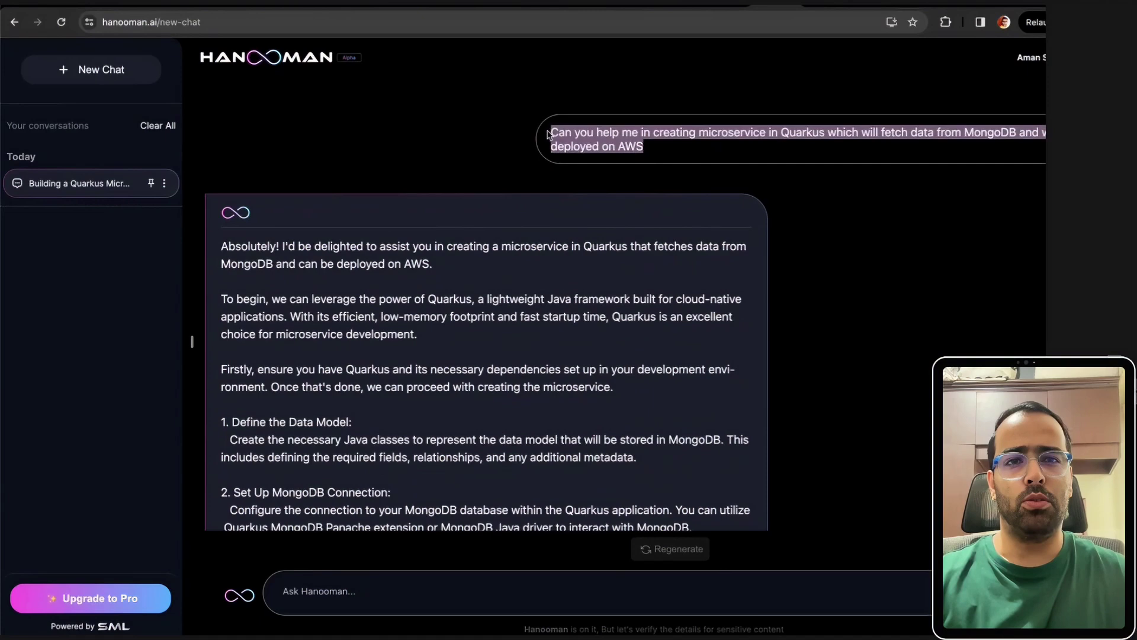
- Paste the Quarkus/MongoDB/AWS question into ChatGPT and send it
left_click(815, 6)
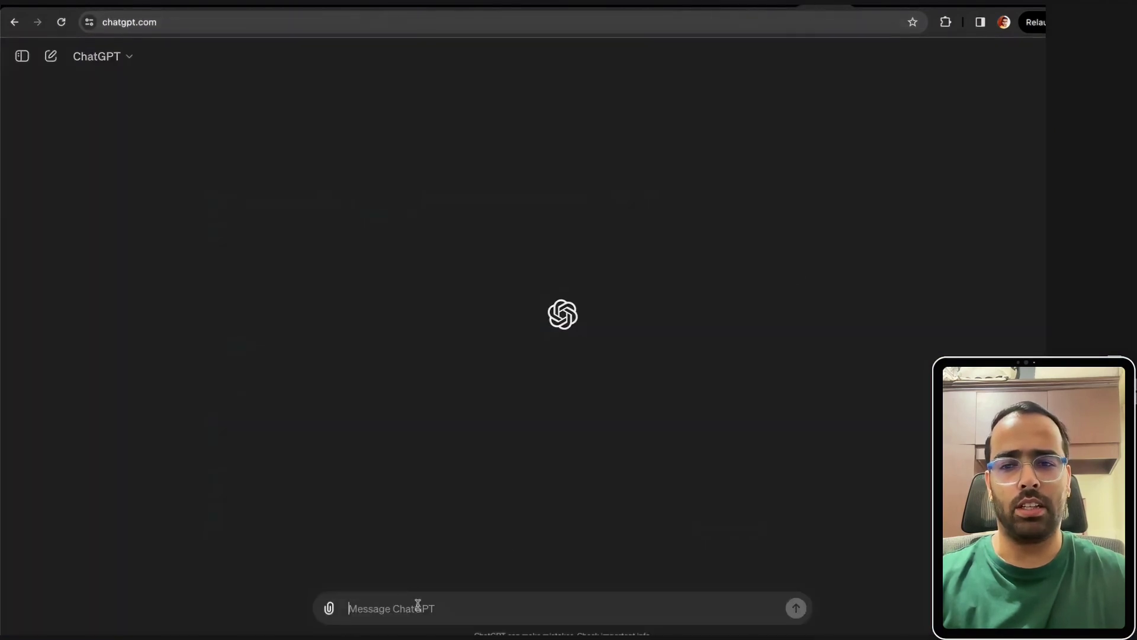
key("super+v")
key("Return")
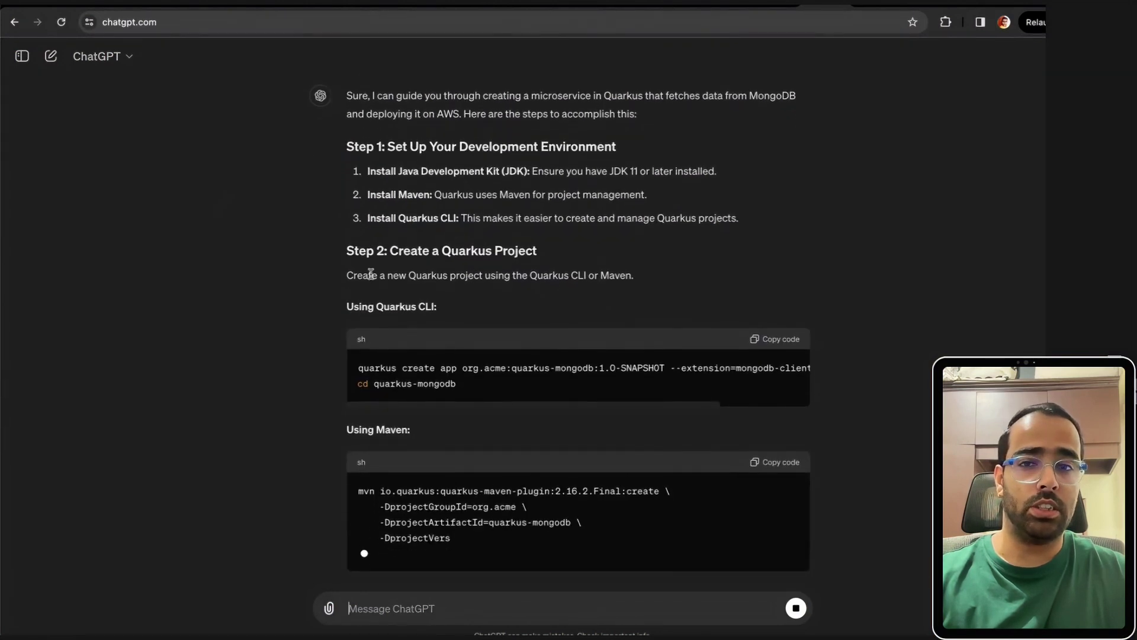
- Read ChatGPT's answer from the Quarkus CLI setup through Step 6 Test Locally
scroll(436, 308, "up", 3)
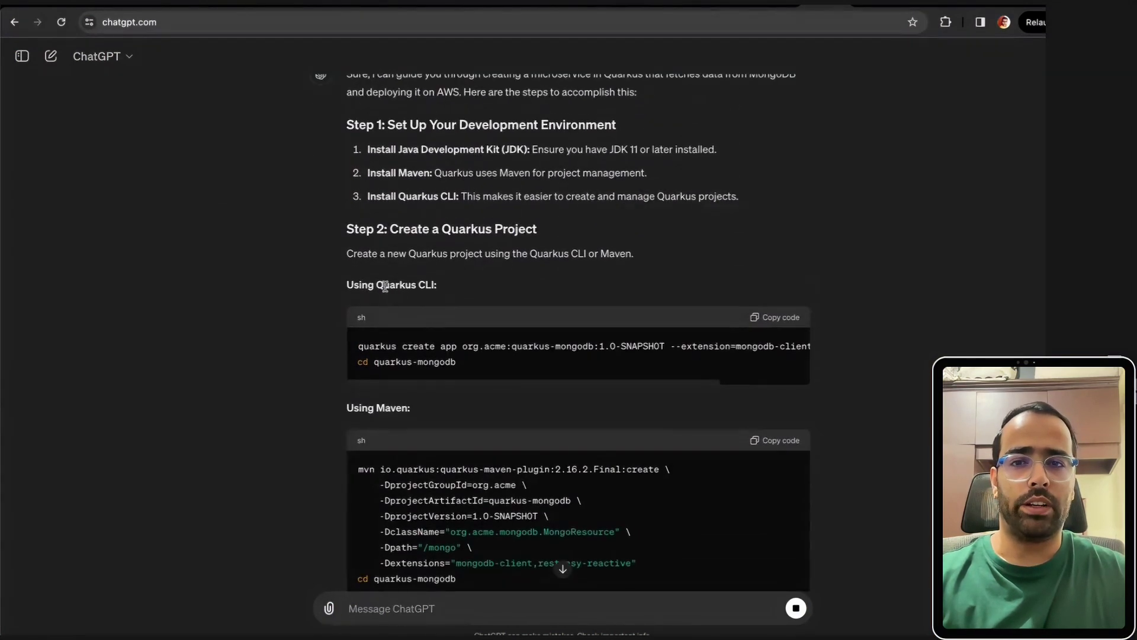
left_click_drag(385, 286, 451, 289)
left_click_drag(363, 347, 516, 347)
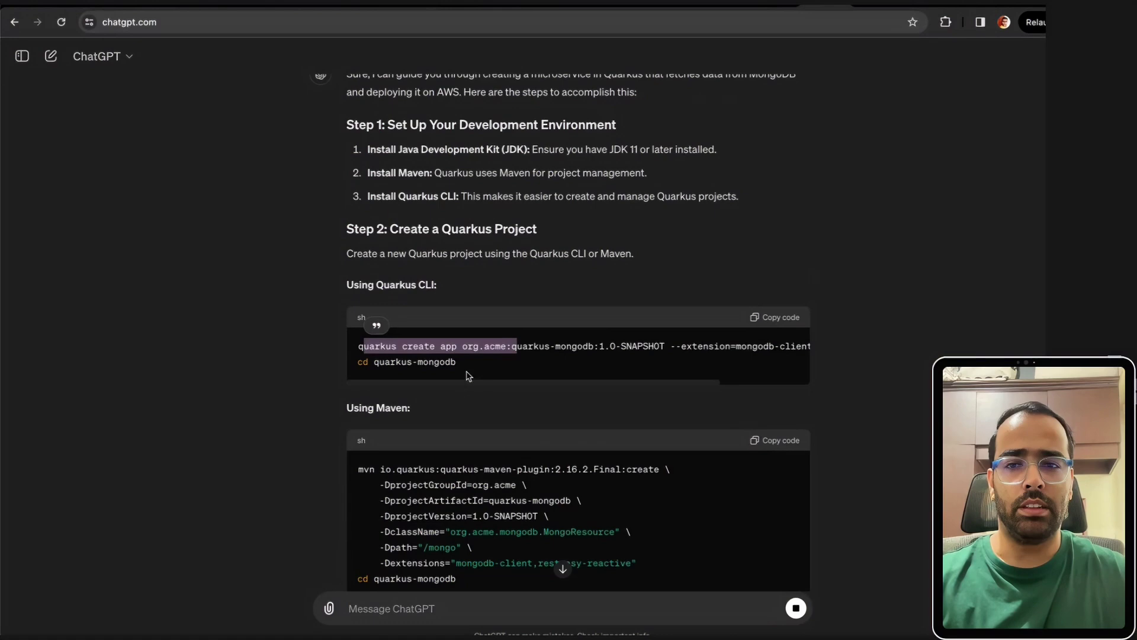
scroll(468, 375, "down", 7)
left_click_drag(454, 363, 563, 368)
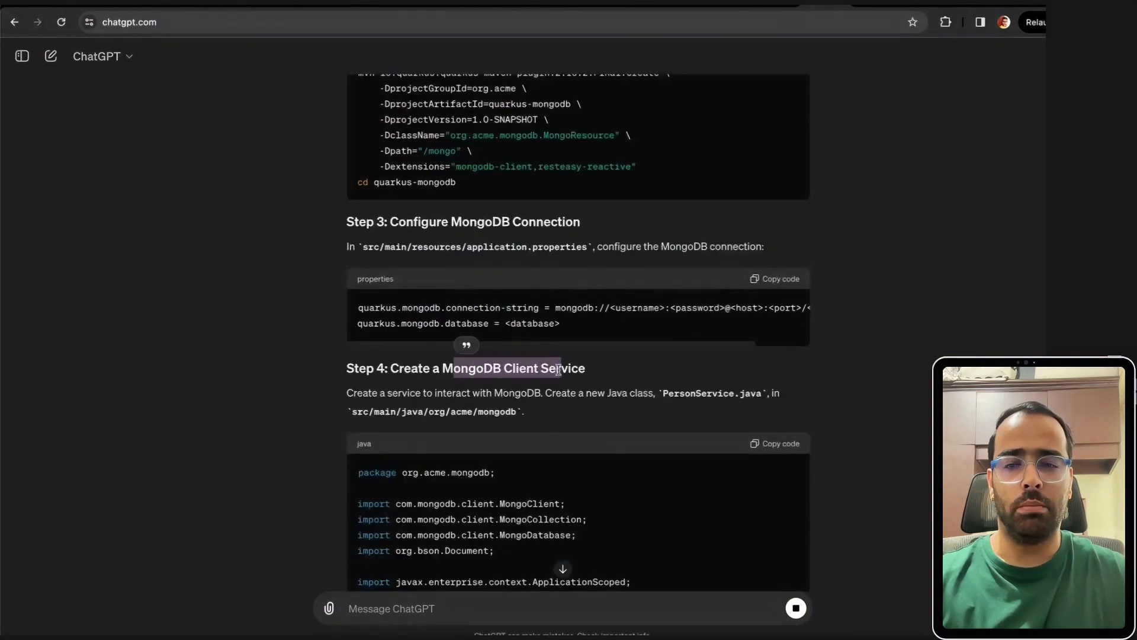
scroll(561, 373, "down", 8)
left_click_drag(459, 370, 545, 394)
scroll(545, 393, "down", 9)
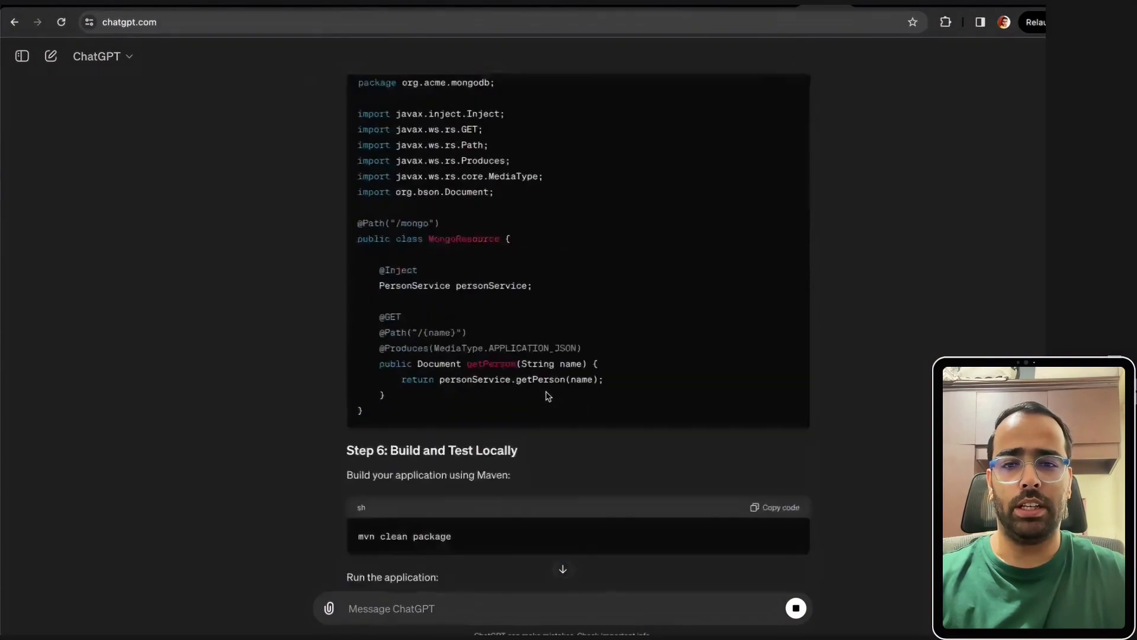
left_click_drag(475, 309, 448, 285)
scroll(537, 402, "down", 6)
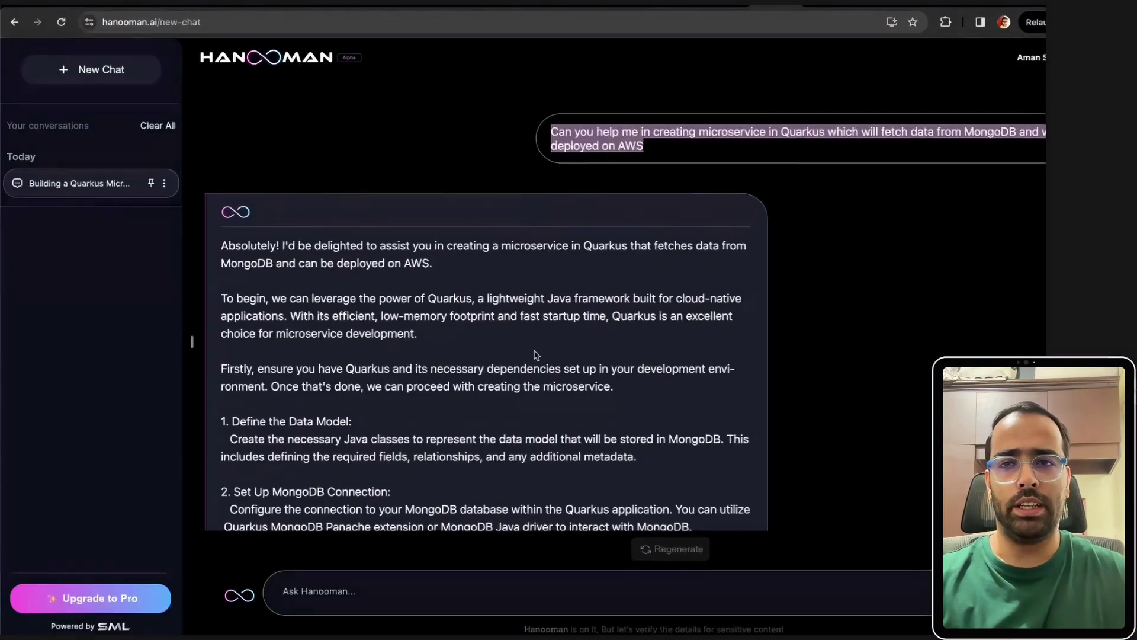
scroll(536, 352, "down", 9)
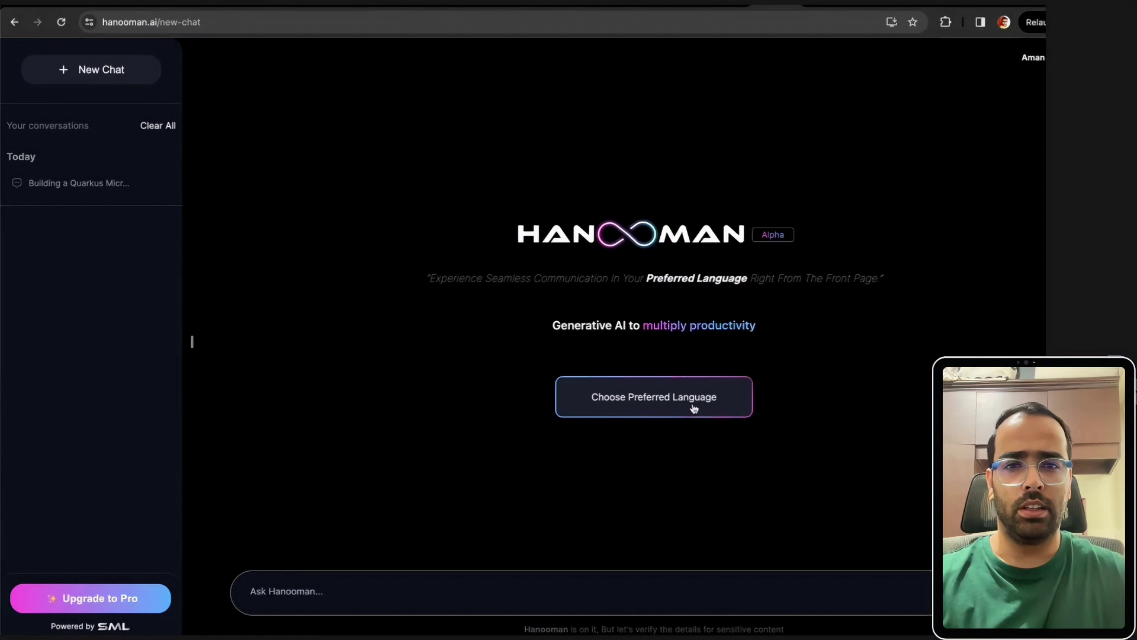
- Choose Hindi as the preferred reply language for the new chat
left_click(684, 400)
left_click(606, 457)
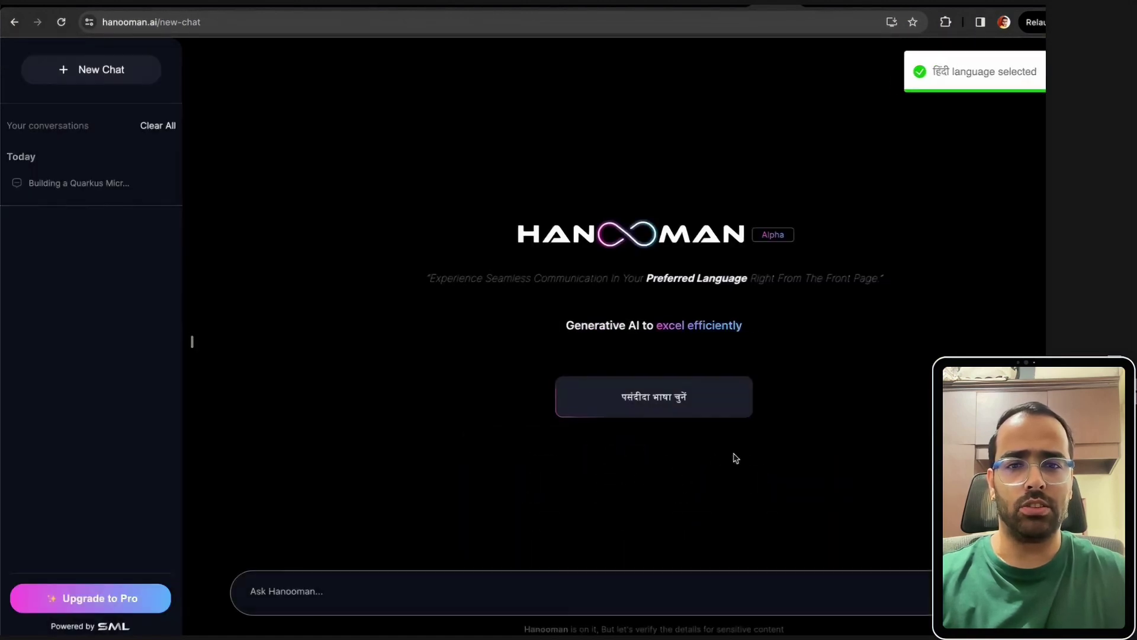
left_click(350, 571)
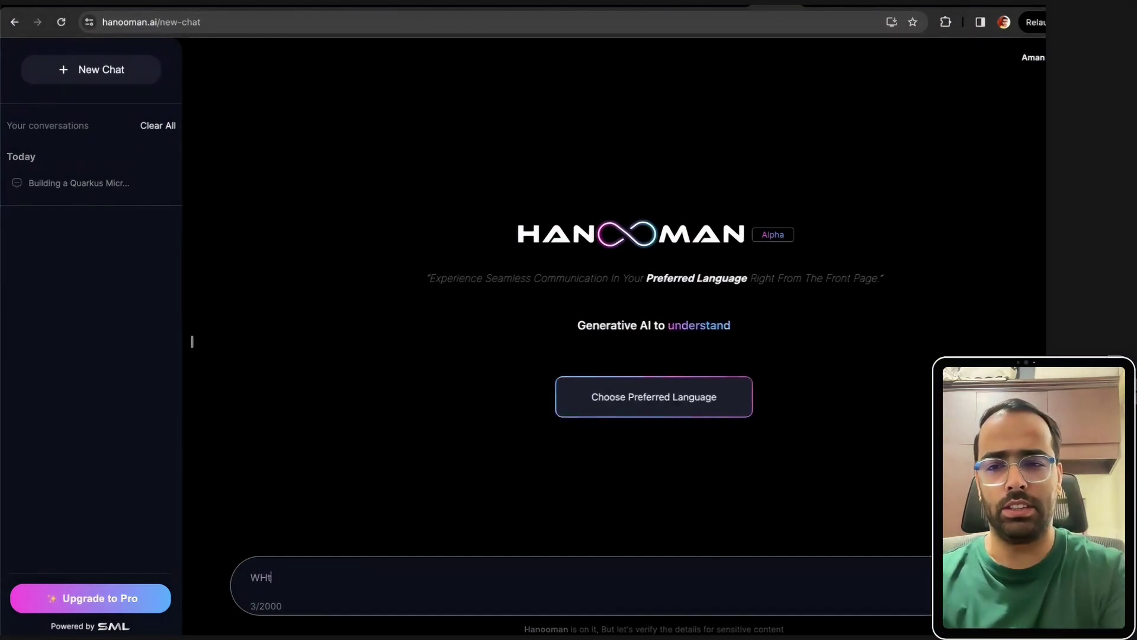
- Ask 'Can you explain me what is the use of volatile keyword in Java Multithreading?' and highlight the Hindi reply
type("Can you explai")
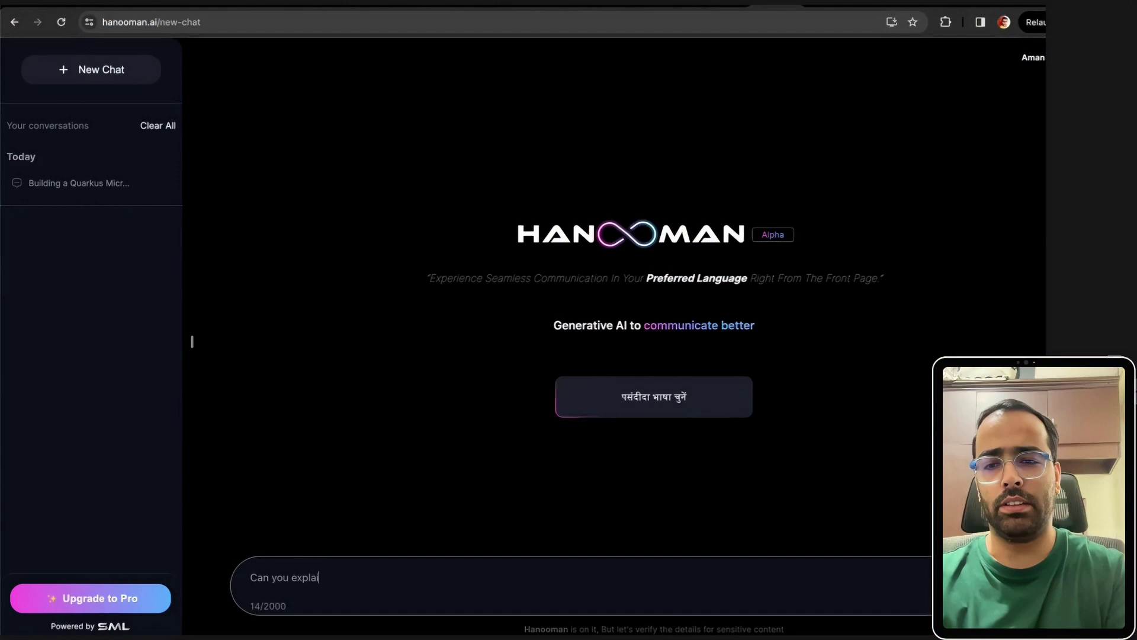
type("n me what is the u")
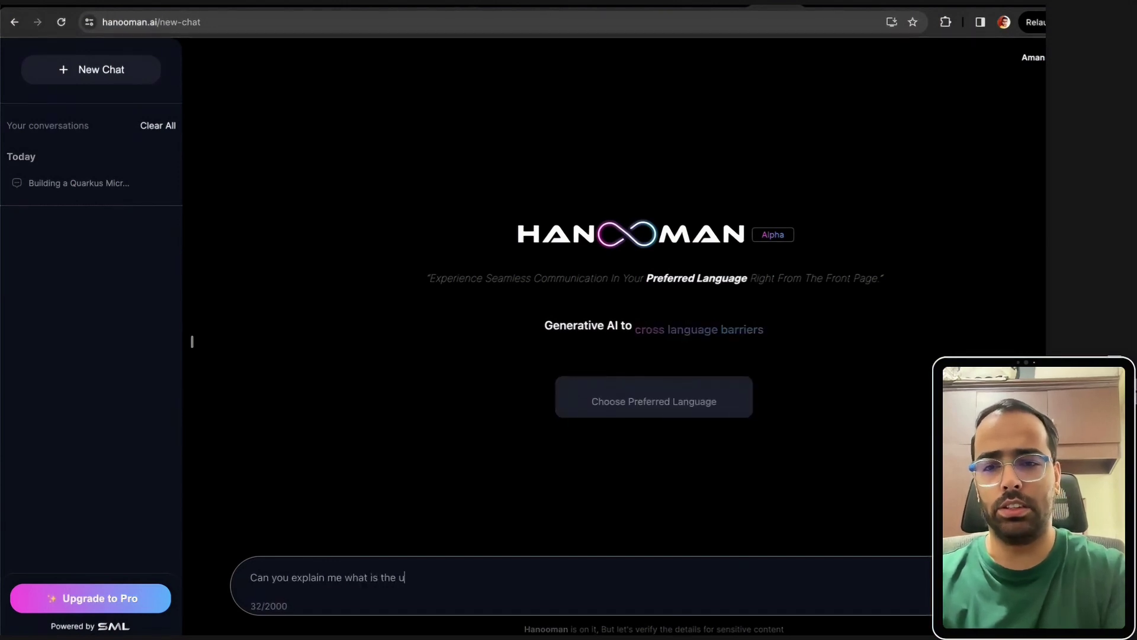
type("se of vo")
type("latile k")
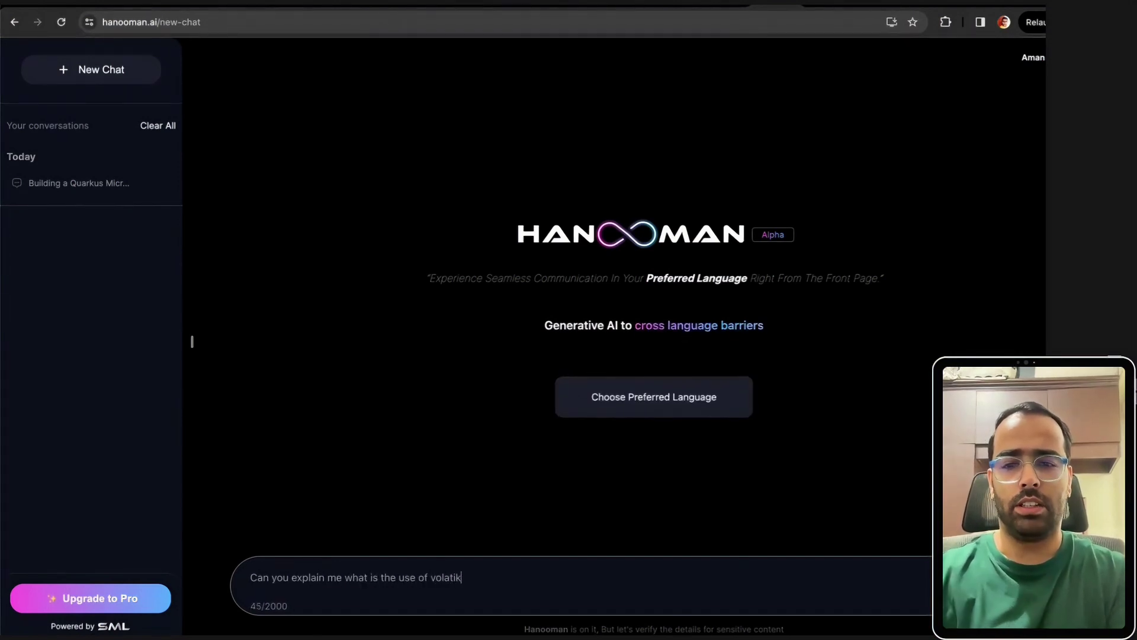
key("BackSpace")
type("le k")
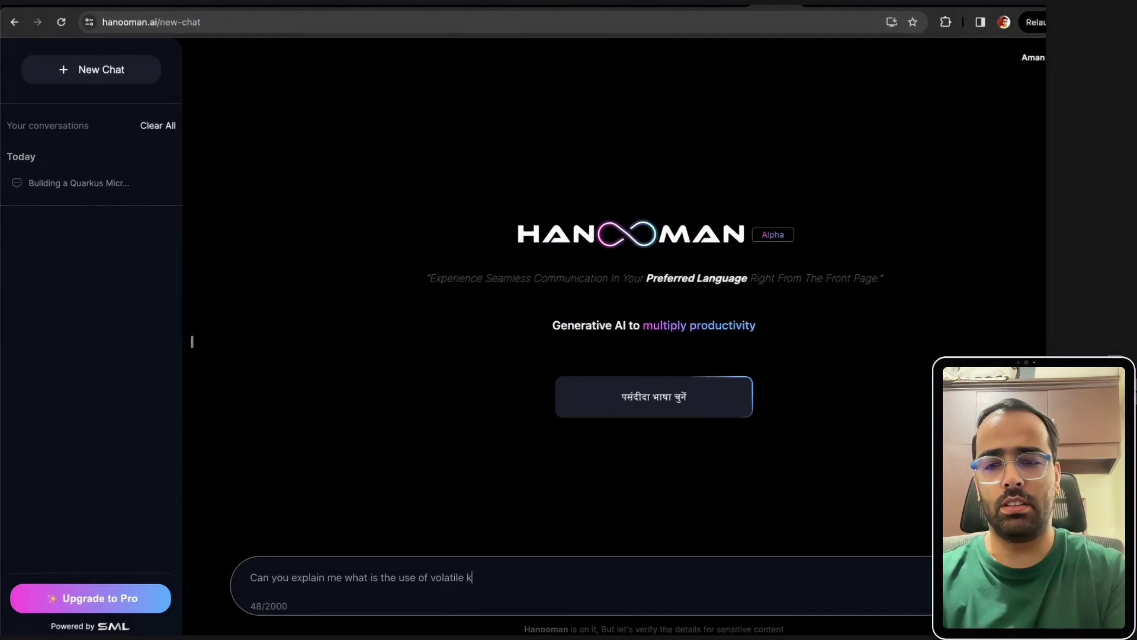
type("eyword in ")
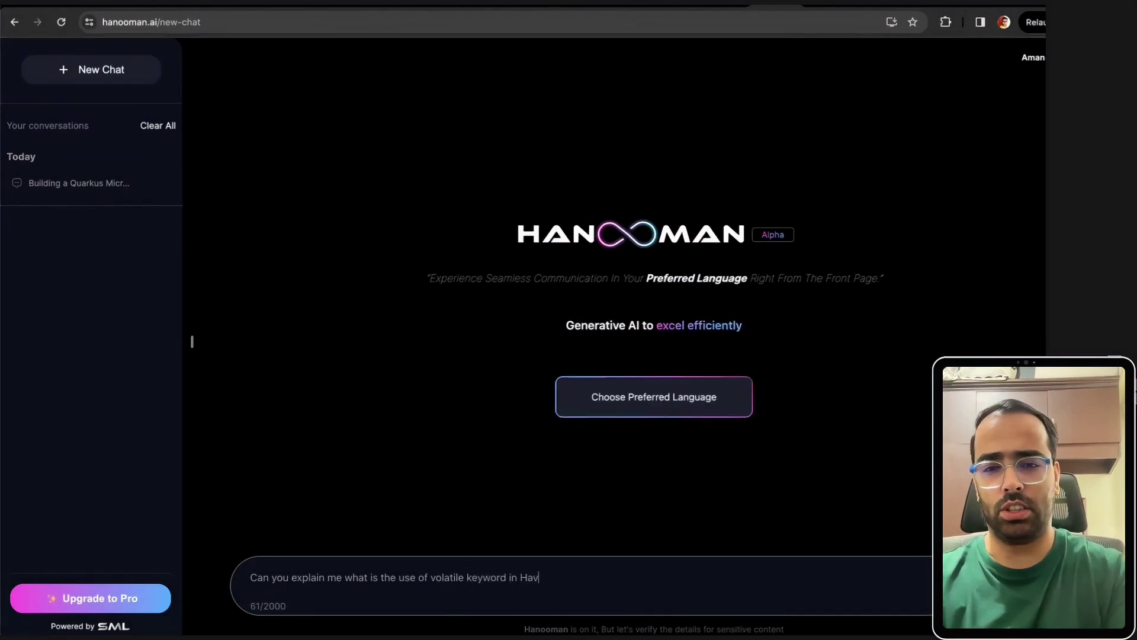
type("Java Multithreading?")
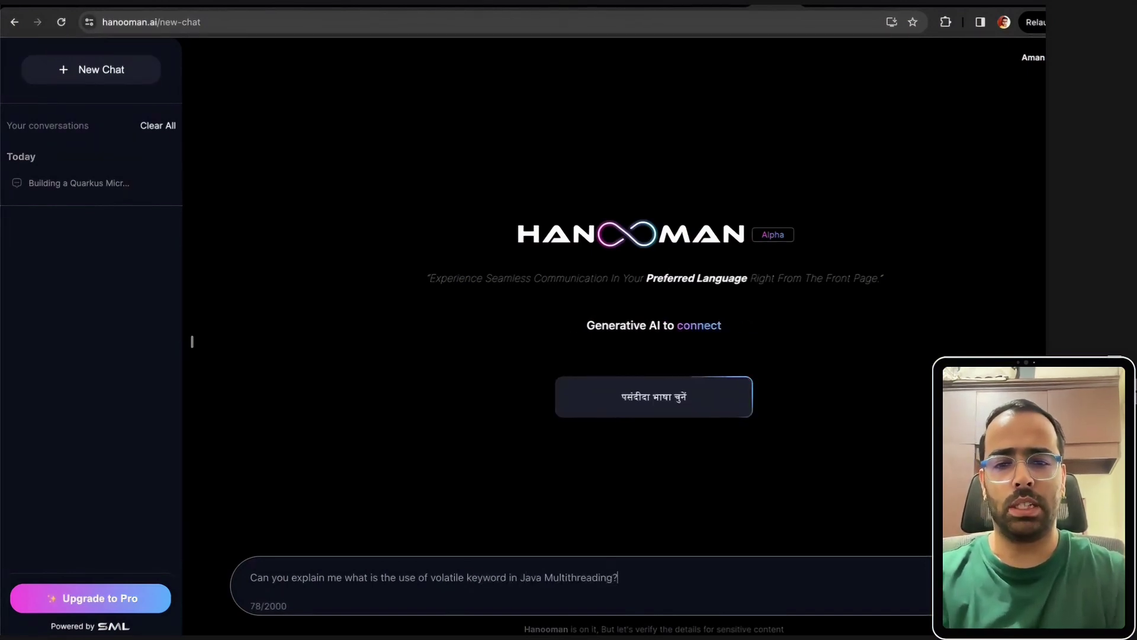
key("Return")
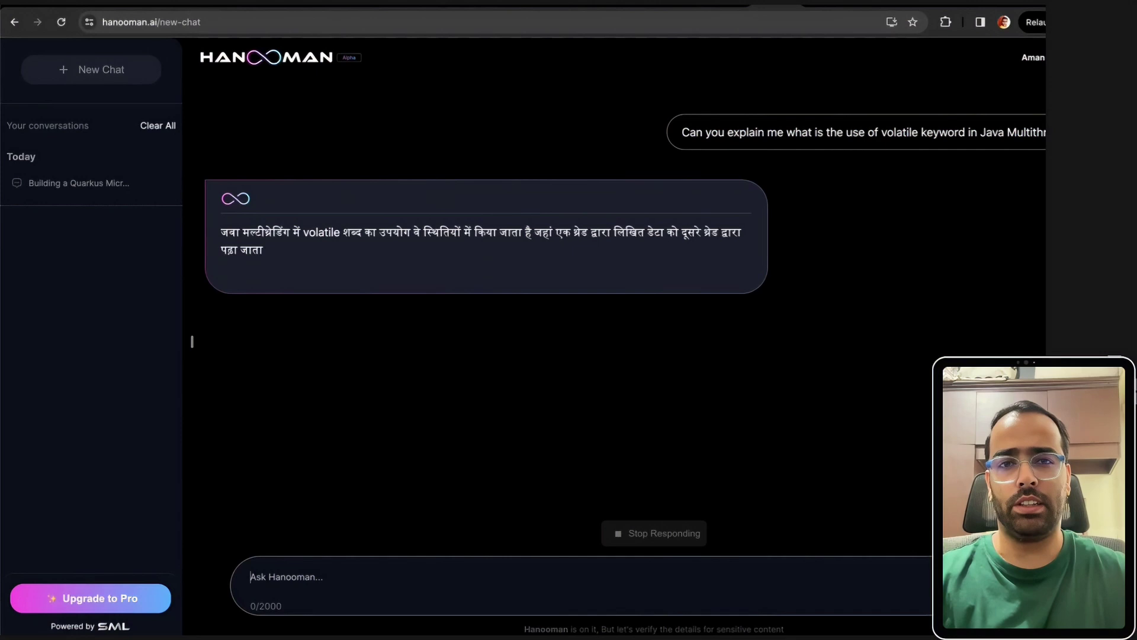
left_click_drag(313, 286, 222, 242)
- Ask the suggested volatile-versus-synchronized follow-up and select the sent question for copying
left_click(512, 335)
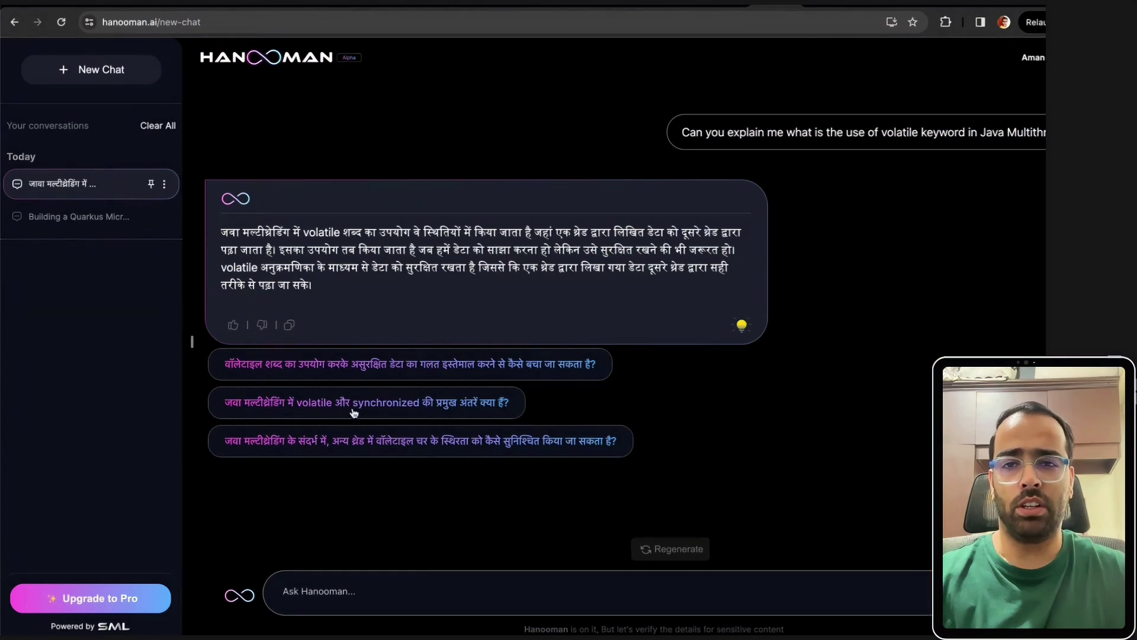
left_click(474, 409)
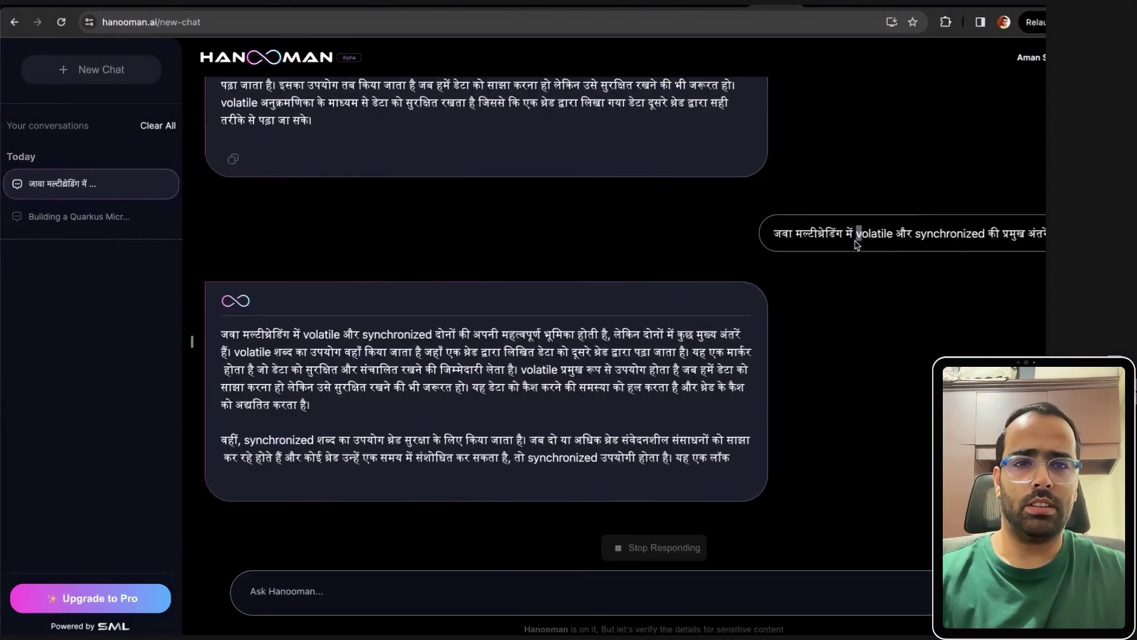
left_click_drag(856, 243, 776, 207)
triple_click(776, 207)
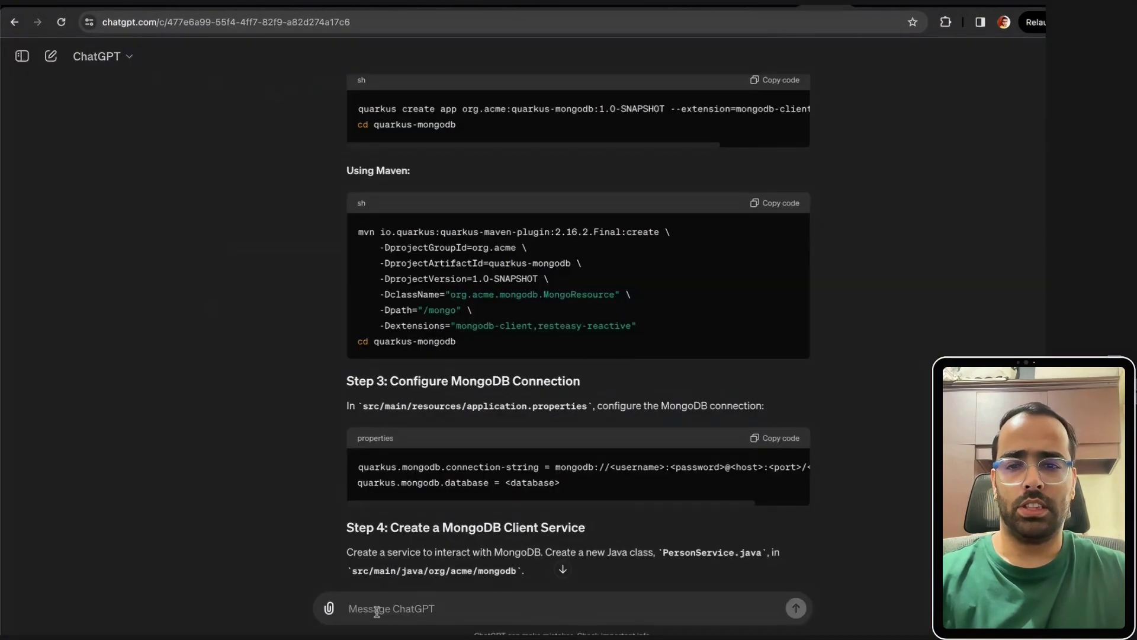
- Paste the Hindi volatile-versus-synchronized question into ChatGPT, send it, and read the reply
left_click(376, 611)
type("जावा मल्टीथ्रेडिंग में volatile और synchronized की प्रमुख अंतरें क्या हैं?")
key("Return")
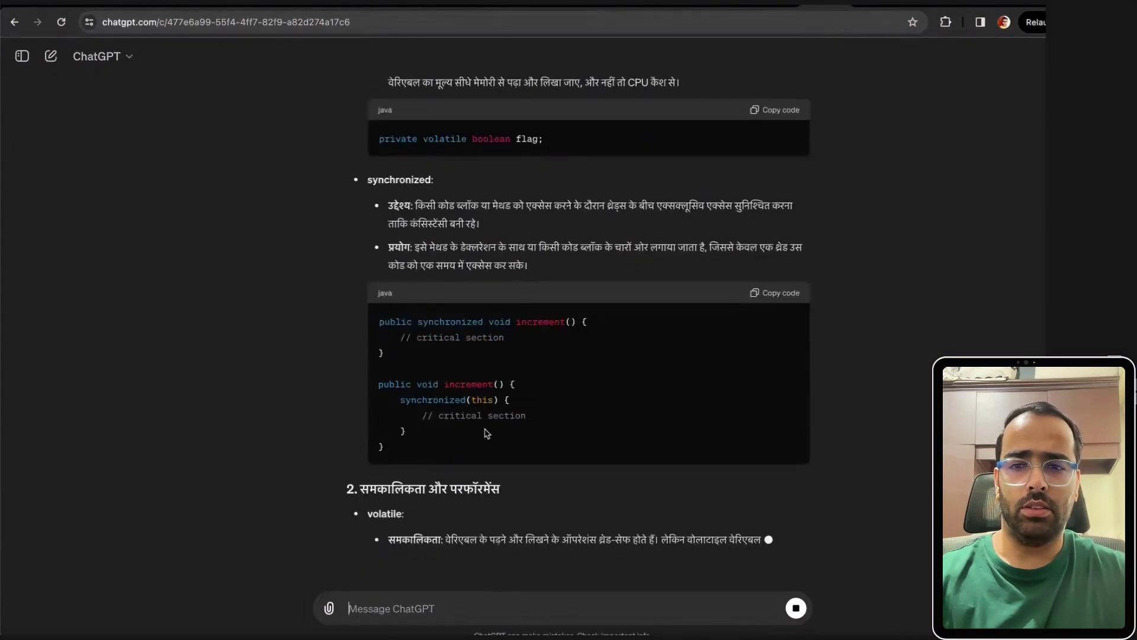
scroll(529, 422, "up", 5)
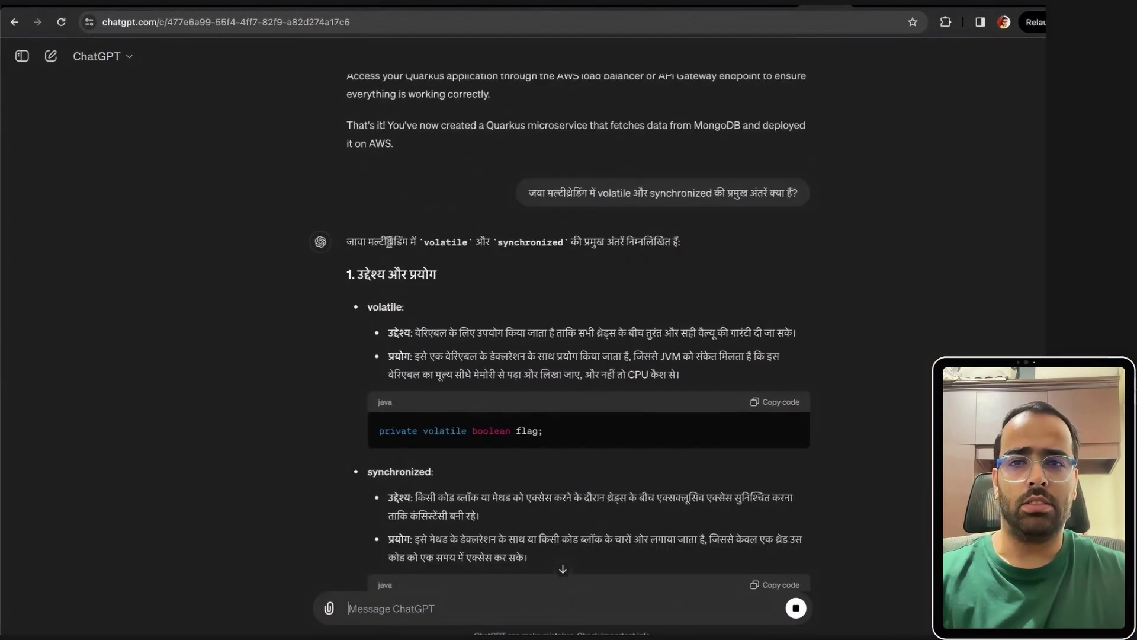
left_click_drag(389, 242, 347, 242)
left_click_drag(440, 332, 671, 390)
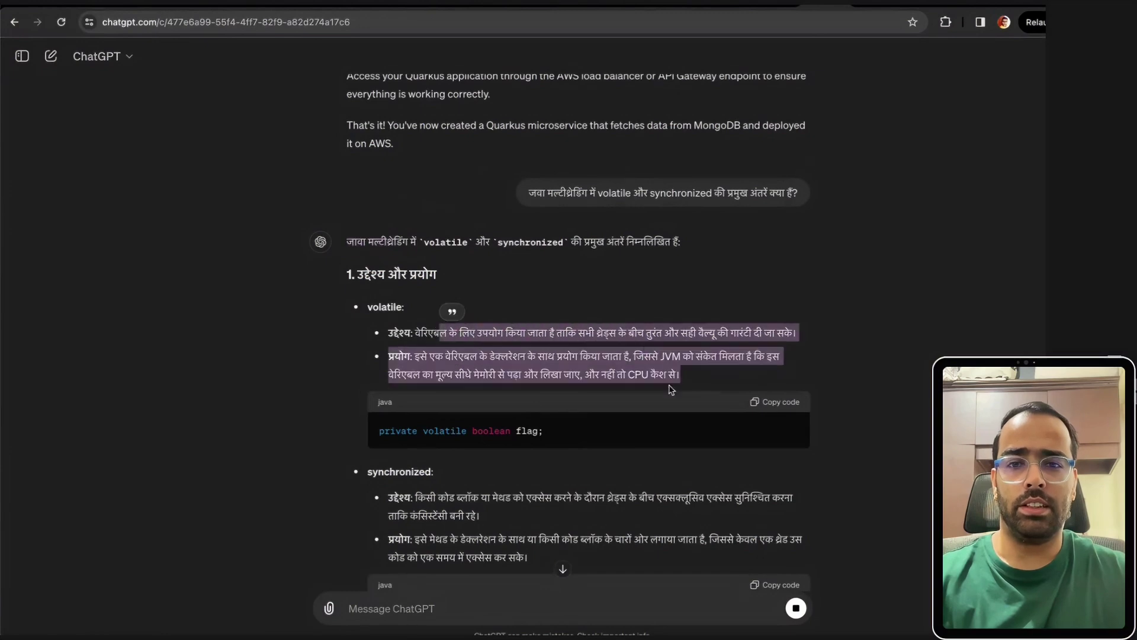
scroll(575, 432, "down", 12)
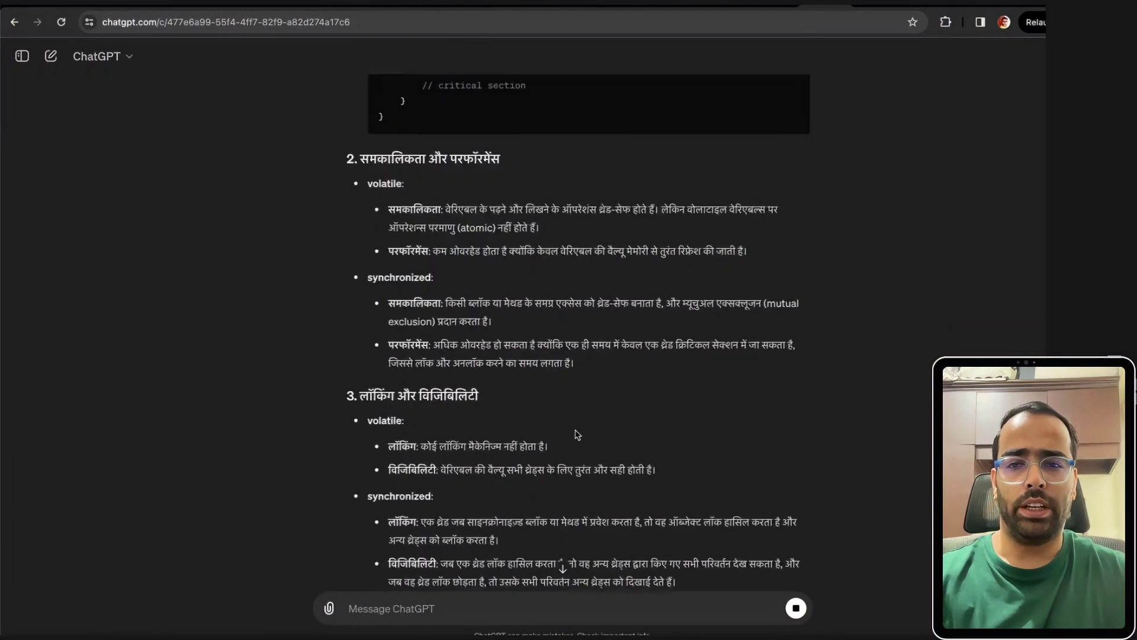
- Compare Hanooman's Hindi reply with ChatGPT's answer
key("ctrl+Tab")
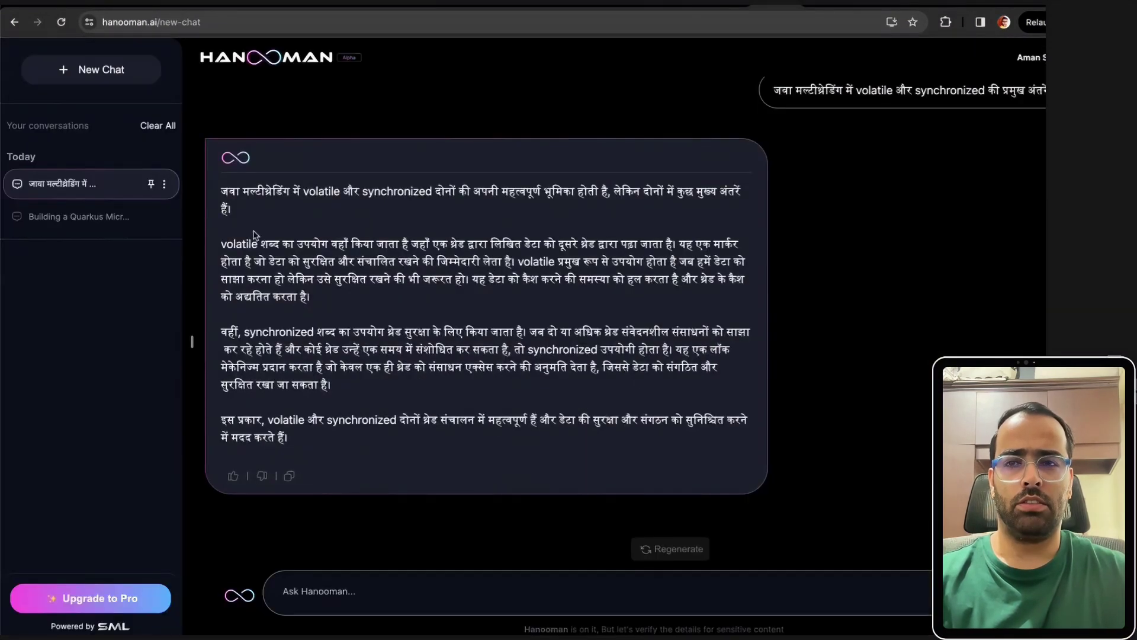
scroll(928, 157, "up", 1)
left_click_drag(229, 212, 396, 443)
key("ctrl+shift+Tab")
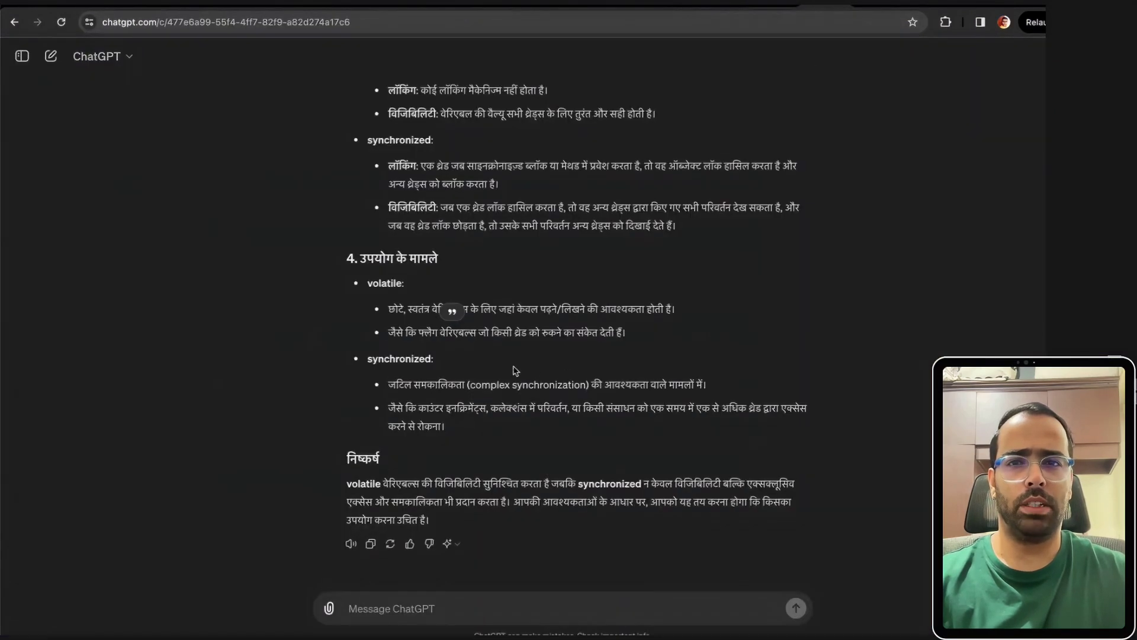
- Scroll up and review Hanooman's four-paragraph Hindi reply on volatile versus synchronized
scroll(363, 292, "up", 1)
left_click_drag(457, 443, 381, 280)
scroll(406, 356, "up", 5)
scroll(504, 449, "up", 15)
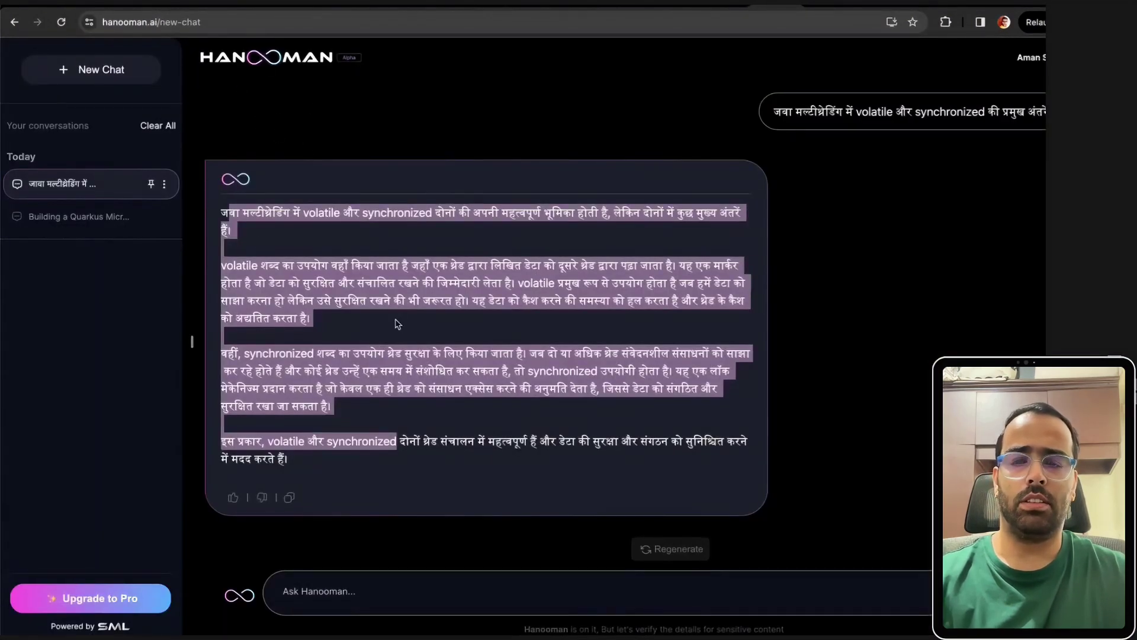
left_click(695, 318)
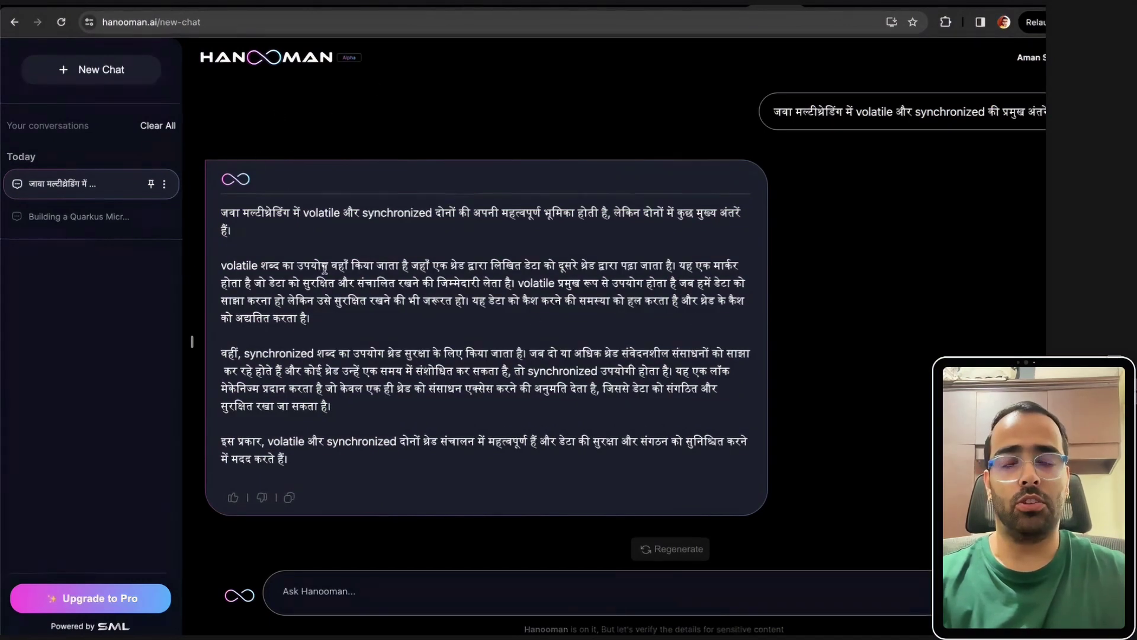
left_click(106, 602)
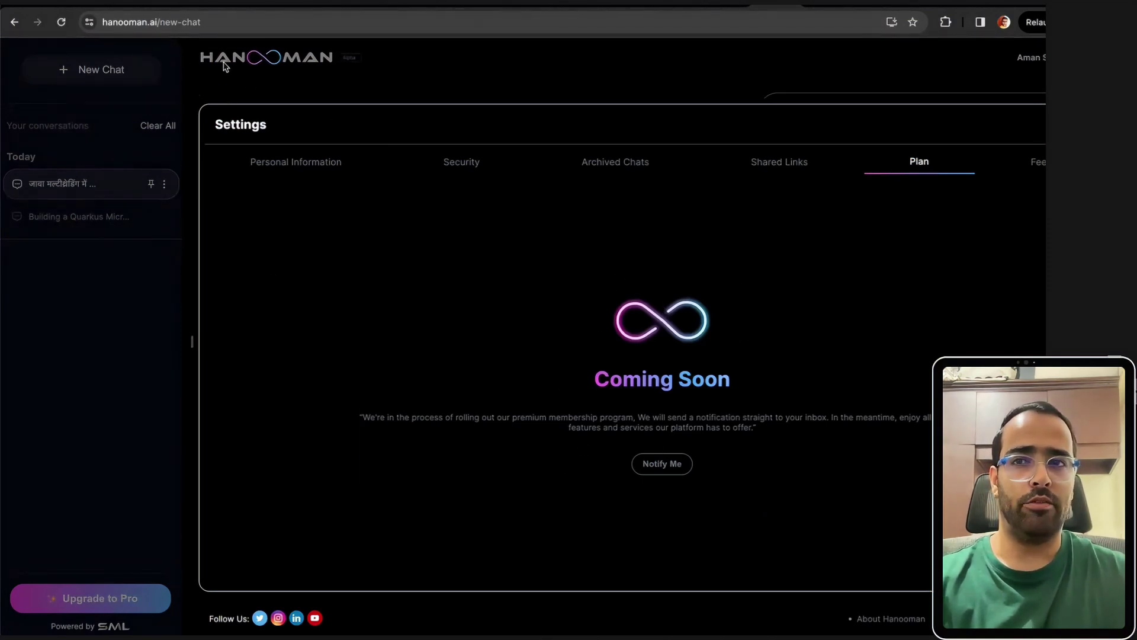
left_click(1060, 124)
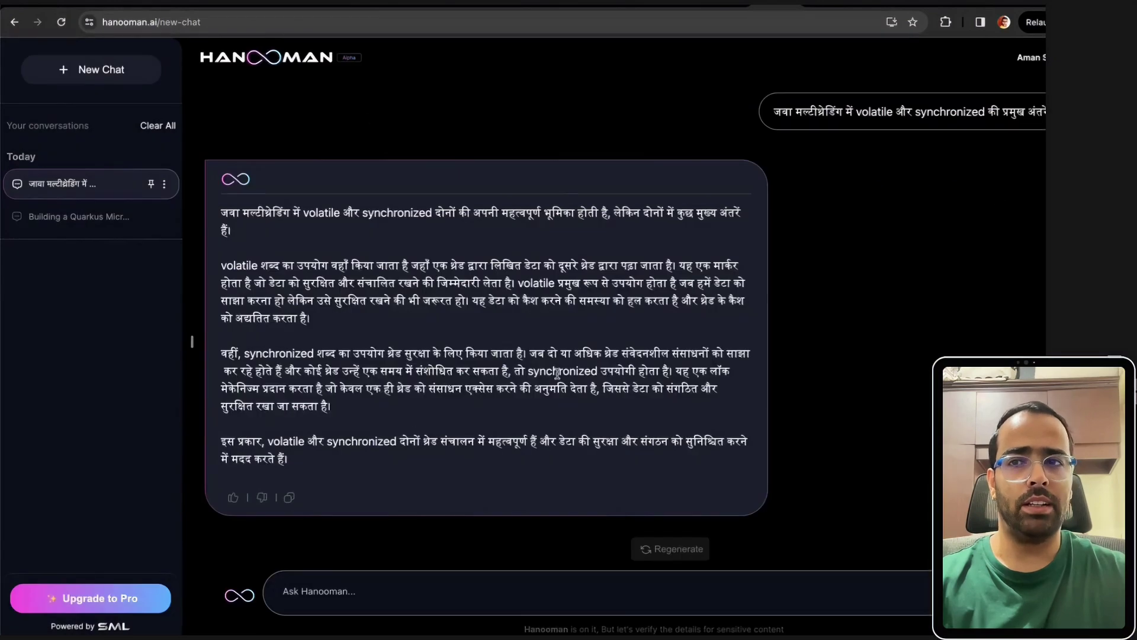